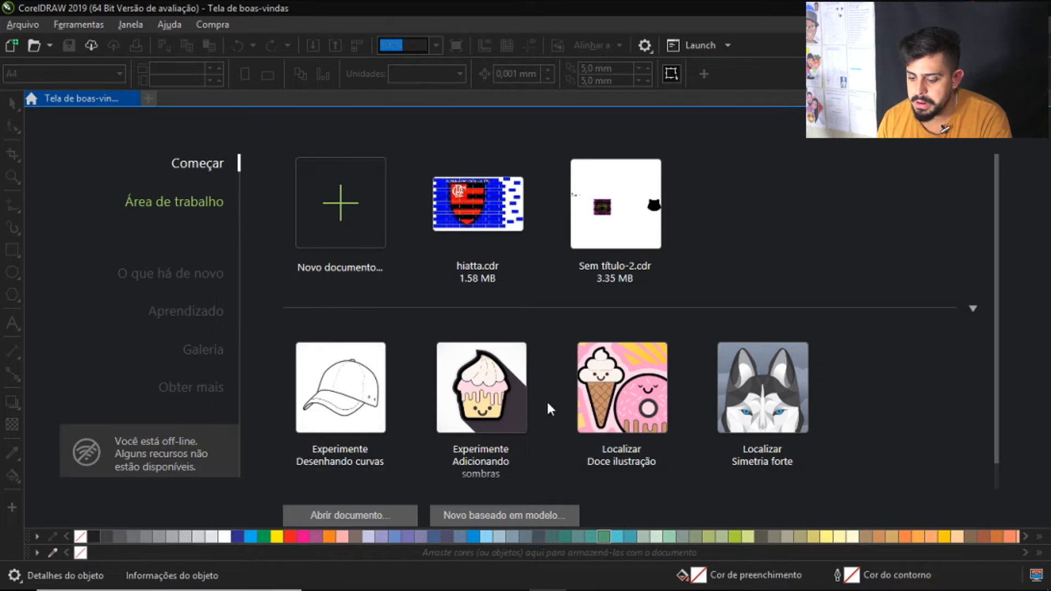
# Close the welcome screen and bring it back
pyautogui.scroll(-1, 509, 367)
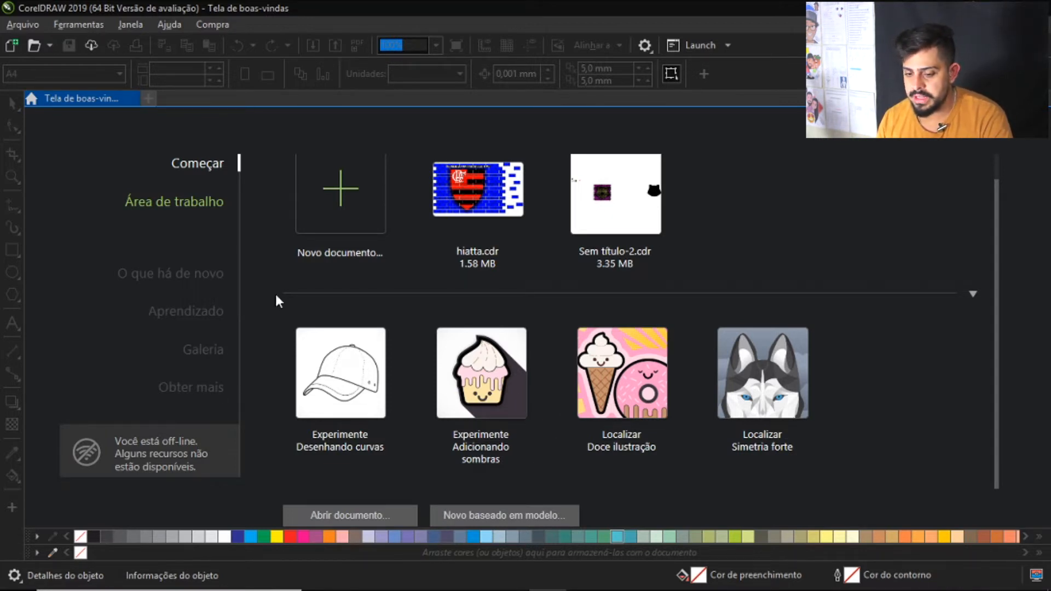
pyautogui.click(132, 99)
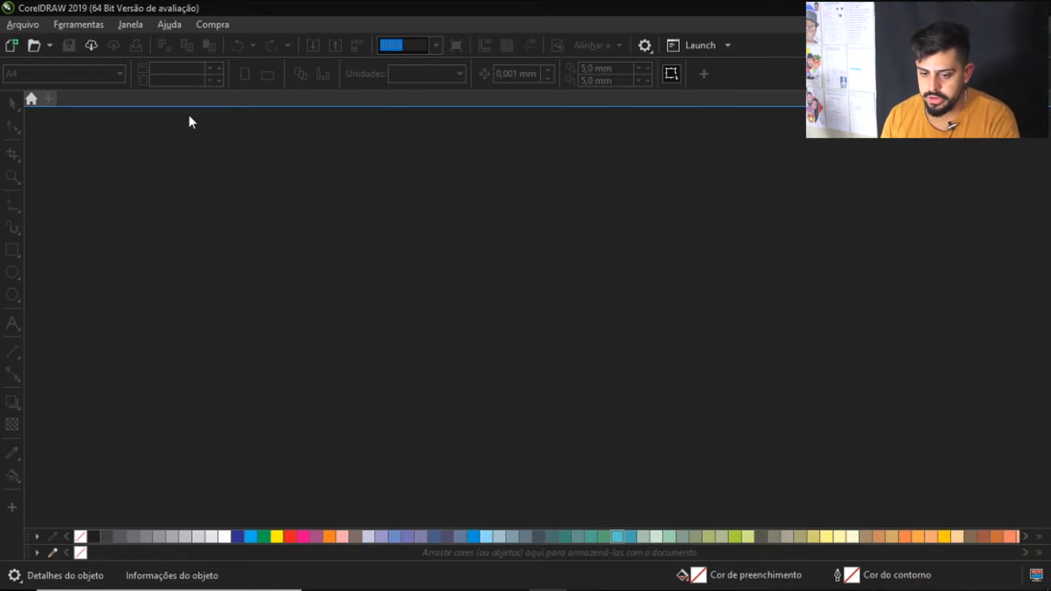
pyautogui.click(133, 25)
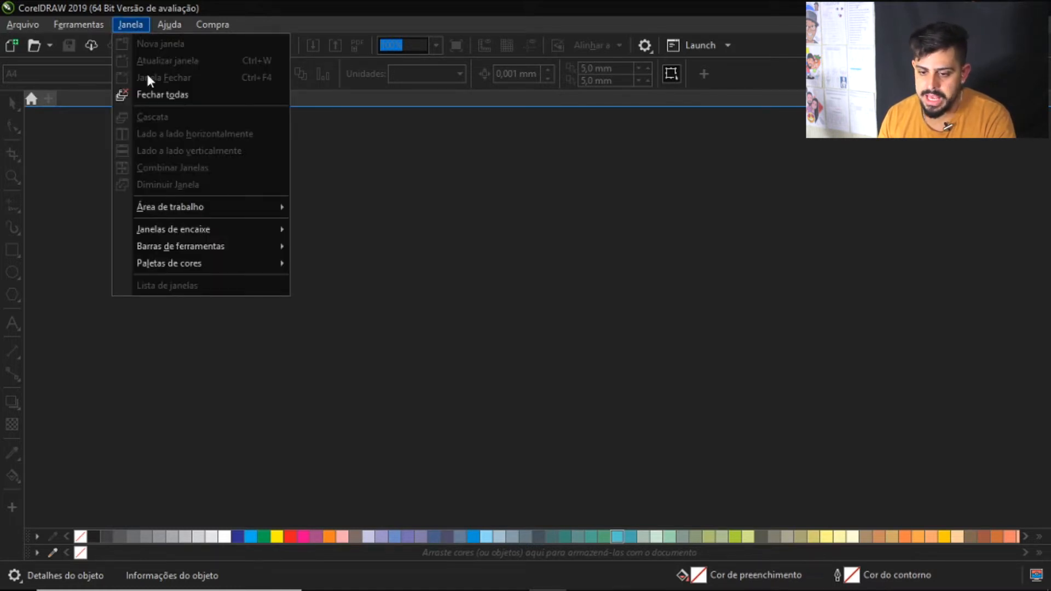
pyautogui.click(170, 24)
pyautogui.click(189, 24)
pyautogui.click(177, 22)
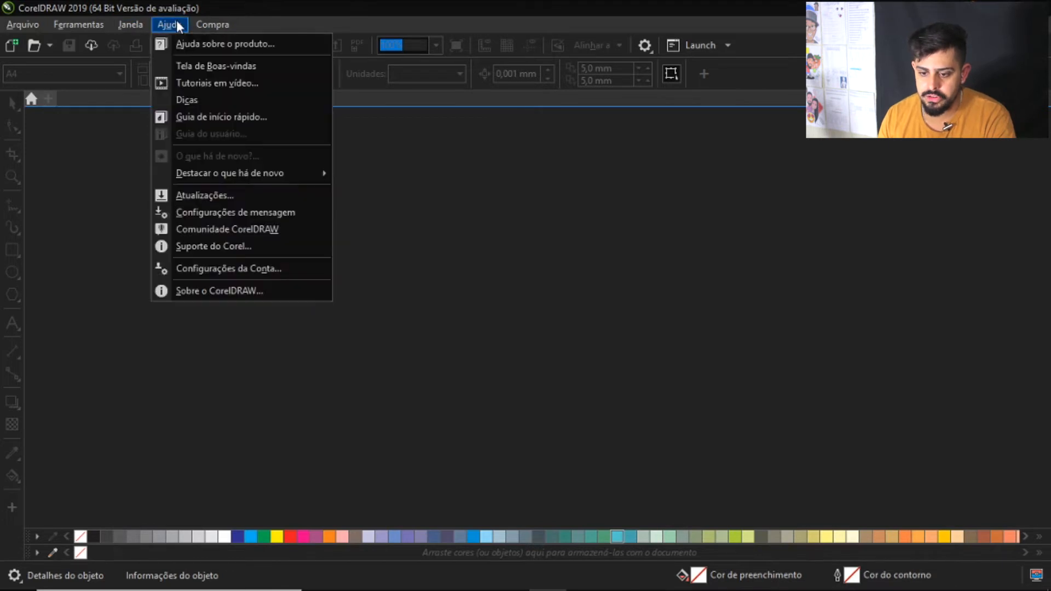
pyautogui.click(202, 66)
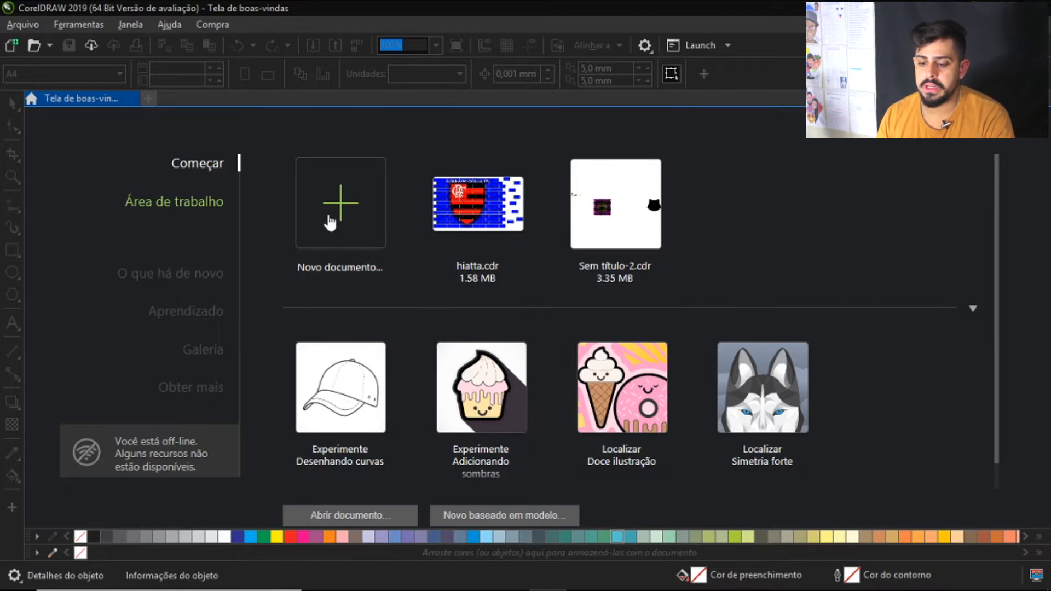
pyautogui.click(340, 209)
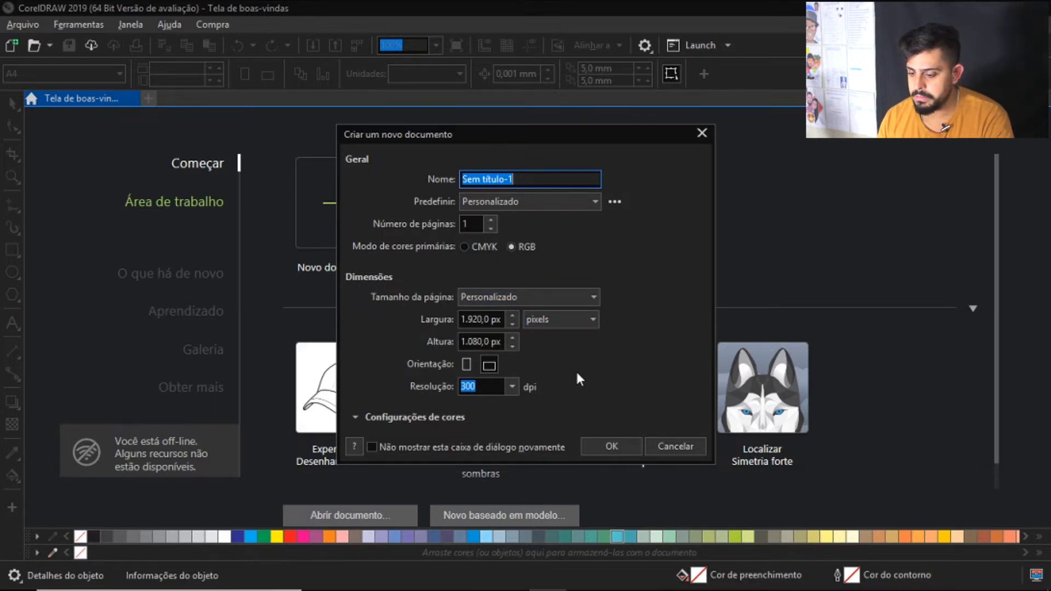
pyautogui.click(701, 133)
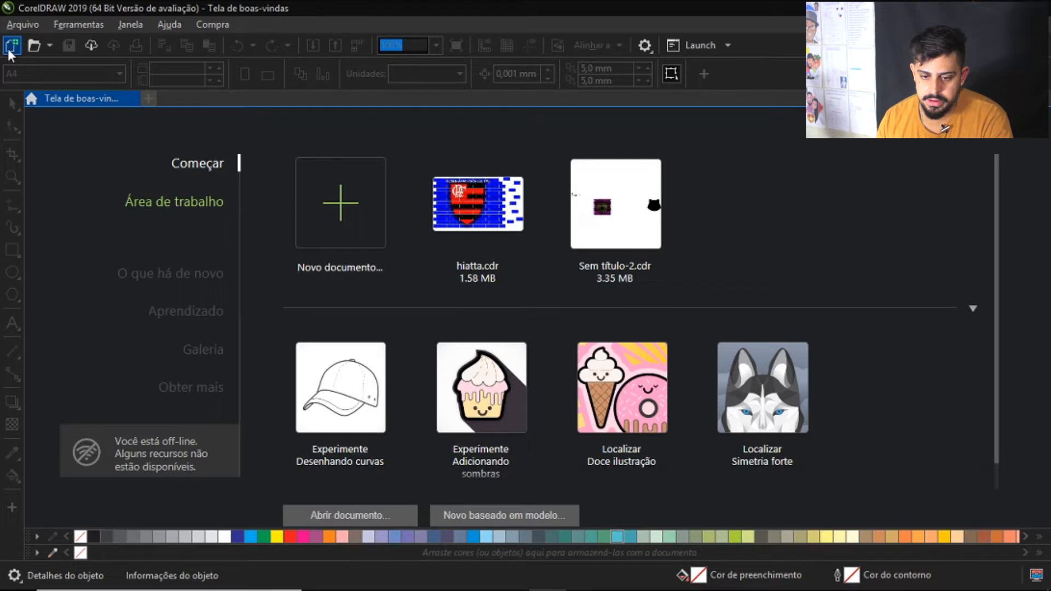
pyautogui.click(8, 48)
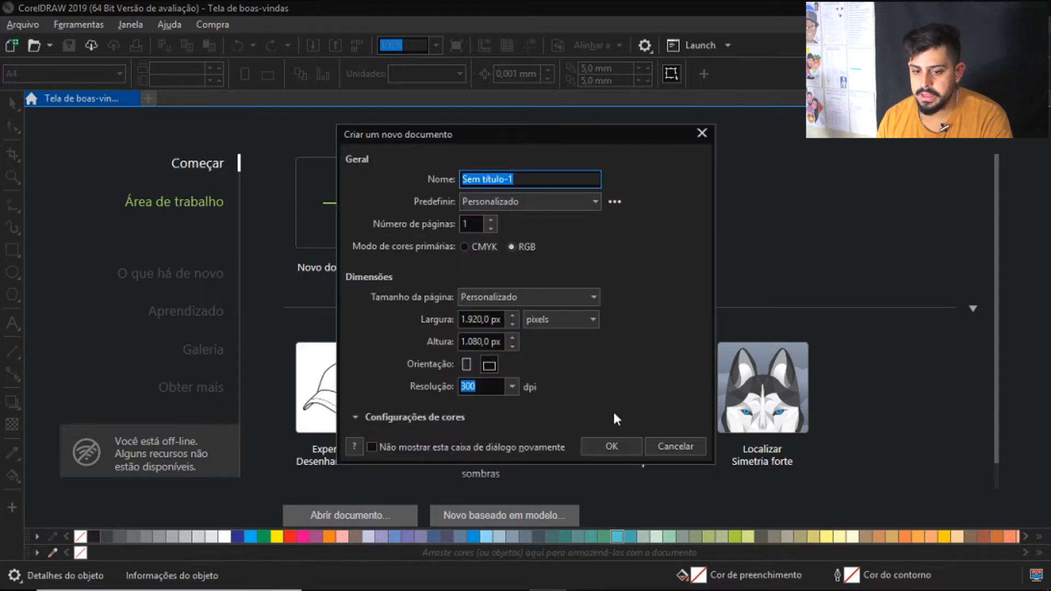
pyautogui.click(701, 133)
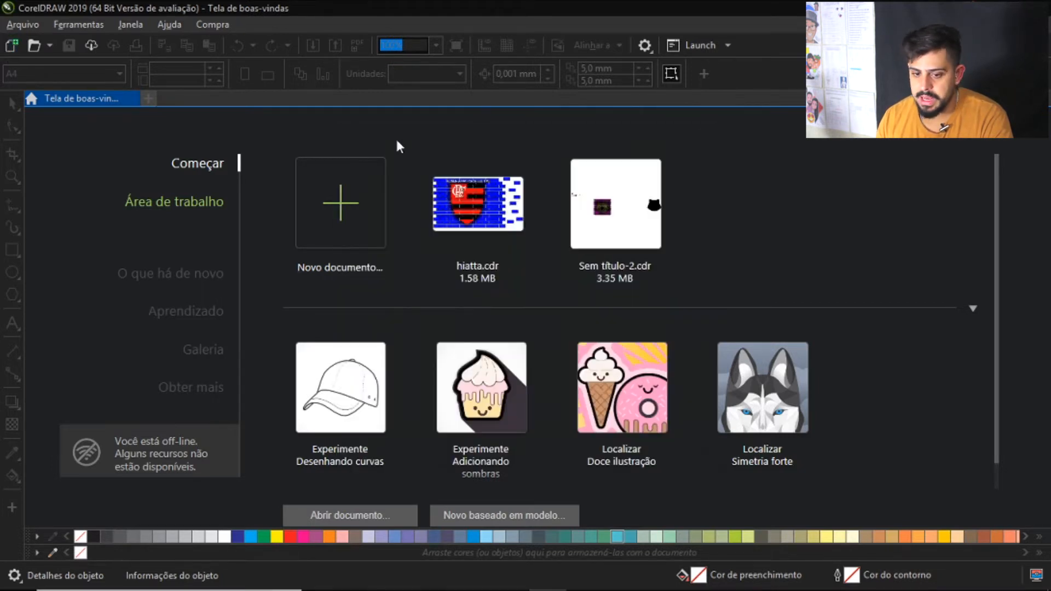
pyautogui.click(23, 21)
pyautogui.click(44, 47)
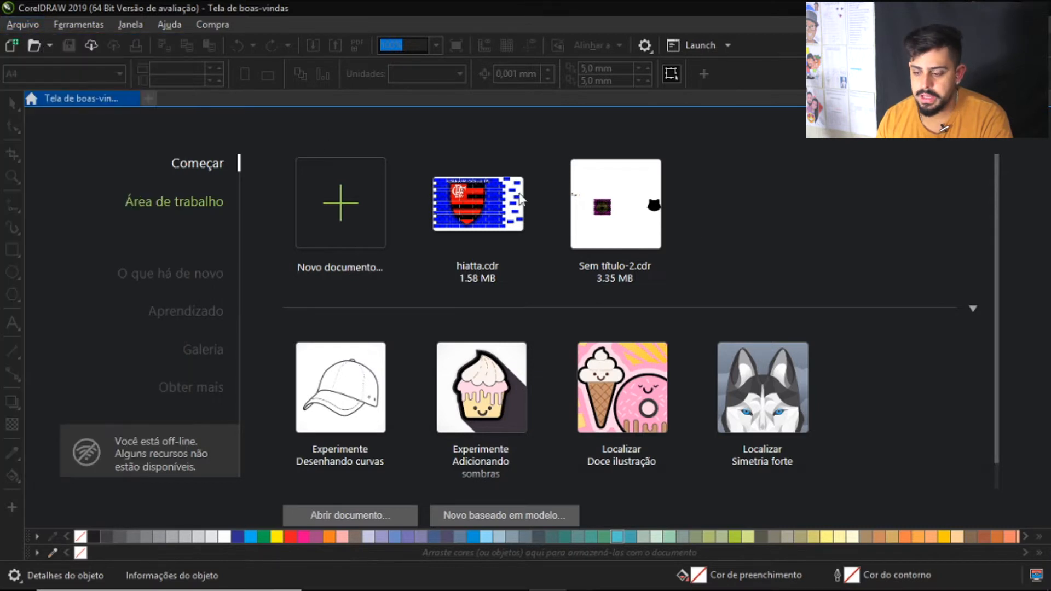
pyautogui.click(701, 133)
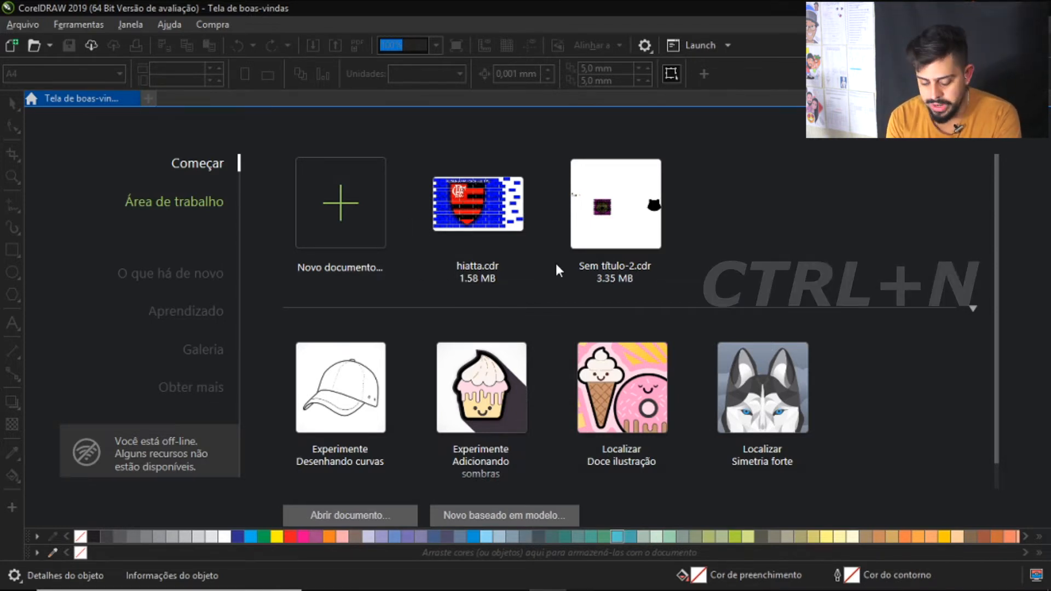
# Start a new document and name it "aula de corel"
pyautogui.hotkey('ctrl', 'n')
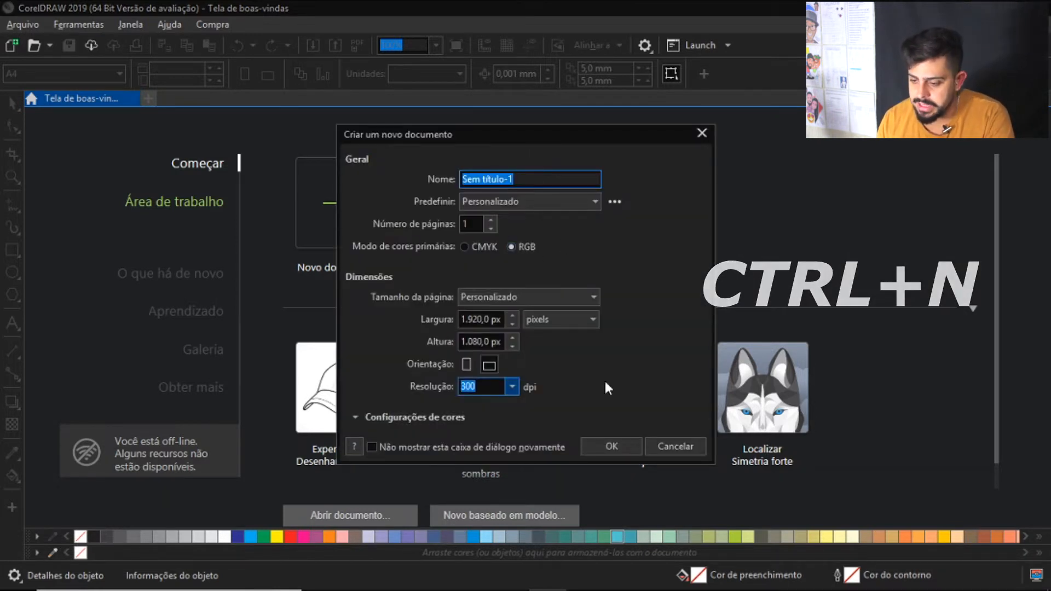
pyautogui.moveTo(560, 135); pyautogui.dragTo(559, 39)
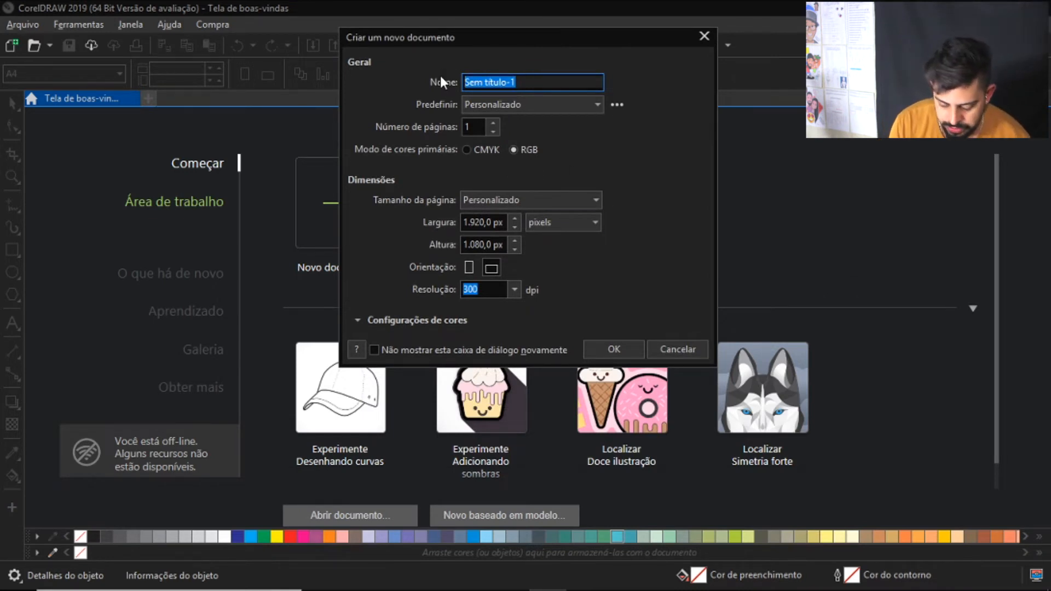
pyautogui.write('au')
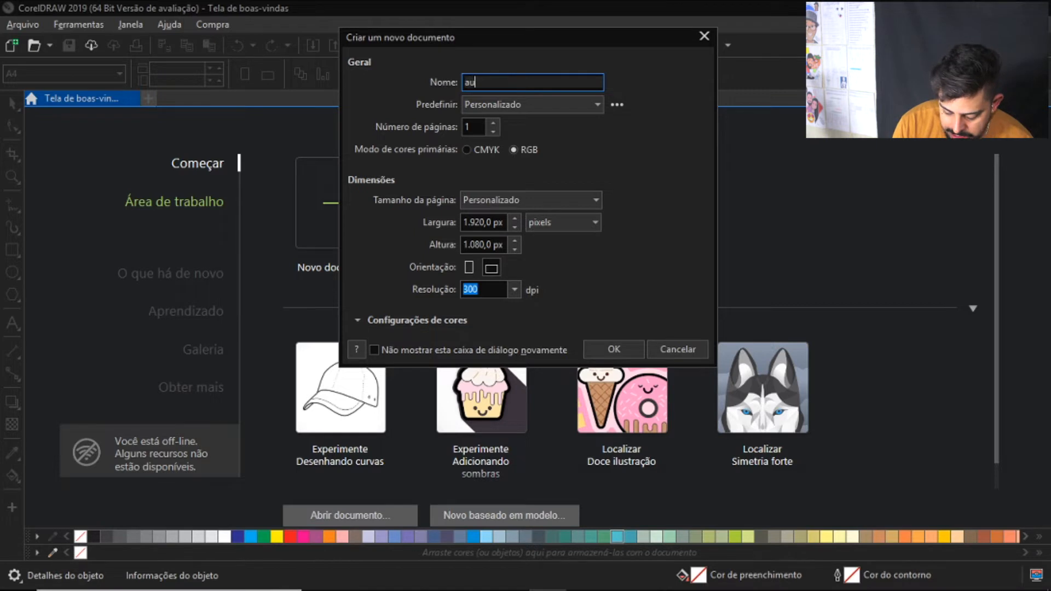
pyautogui.write('la de c')
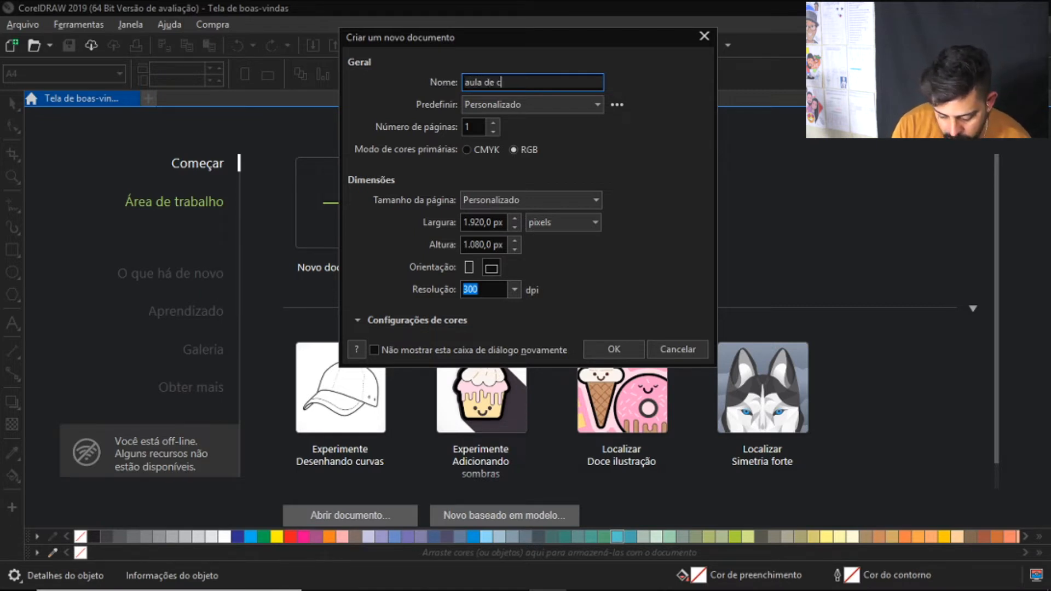
pyautogui.write('orel')
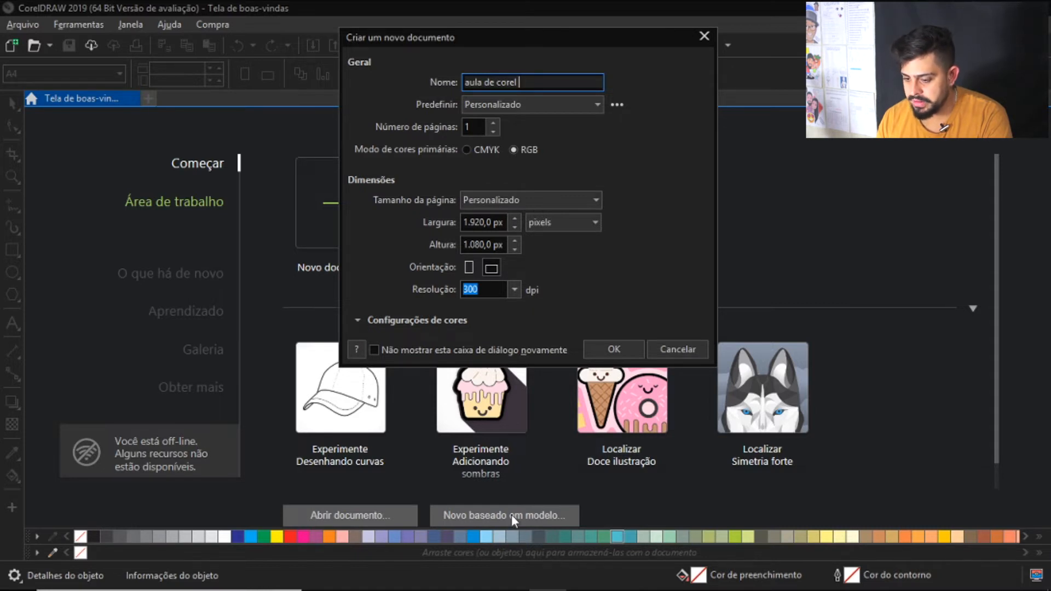
# Try the A4 page size for the new document, and switch it to the Cartão fotográfico size
pyautogui.click(511, 202)
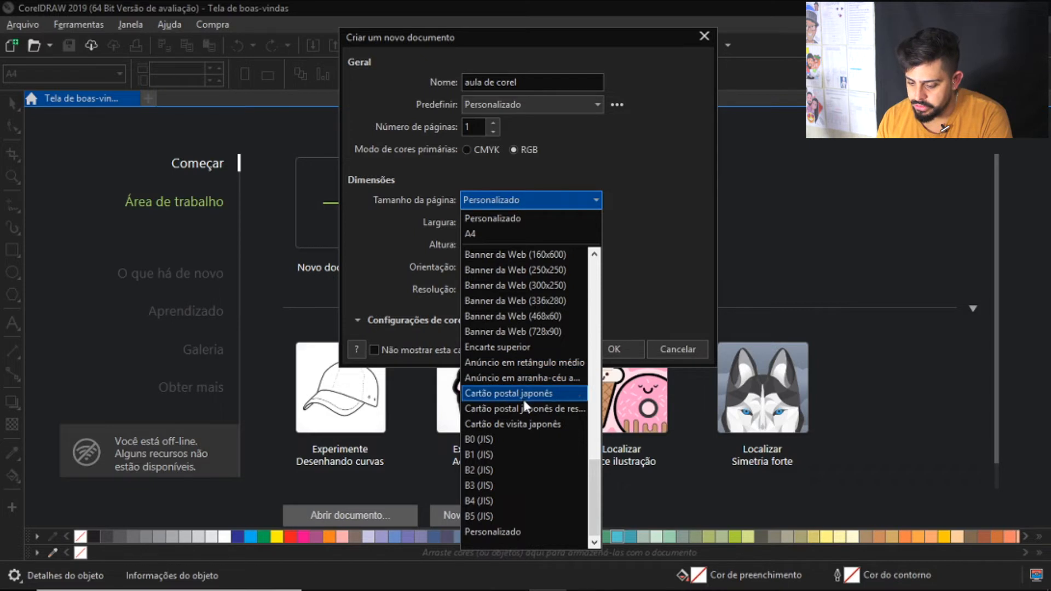
pyautogui.click(480, 233)
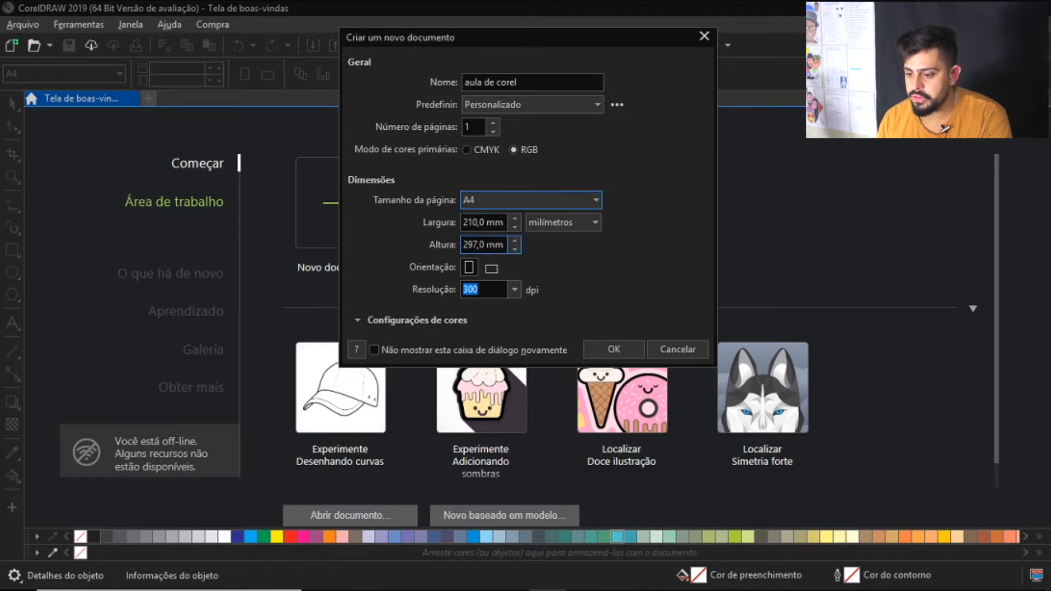
pyautogui.click(595, 203)
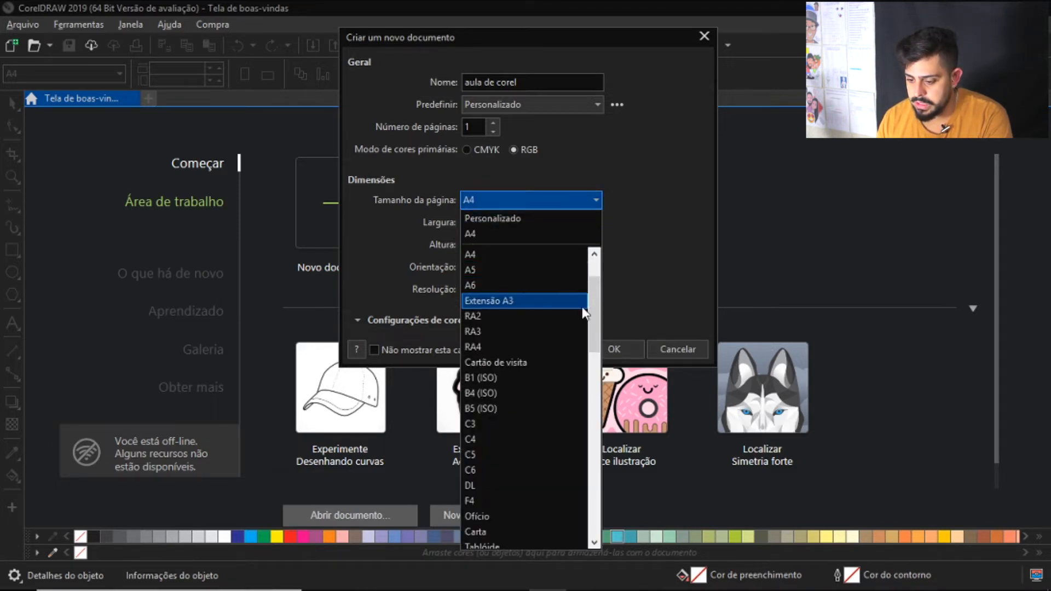
pyautogui.moveTo(589, 307); pyautogui.dragTo(598, 402)
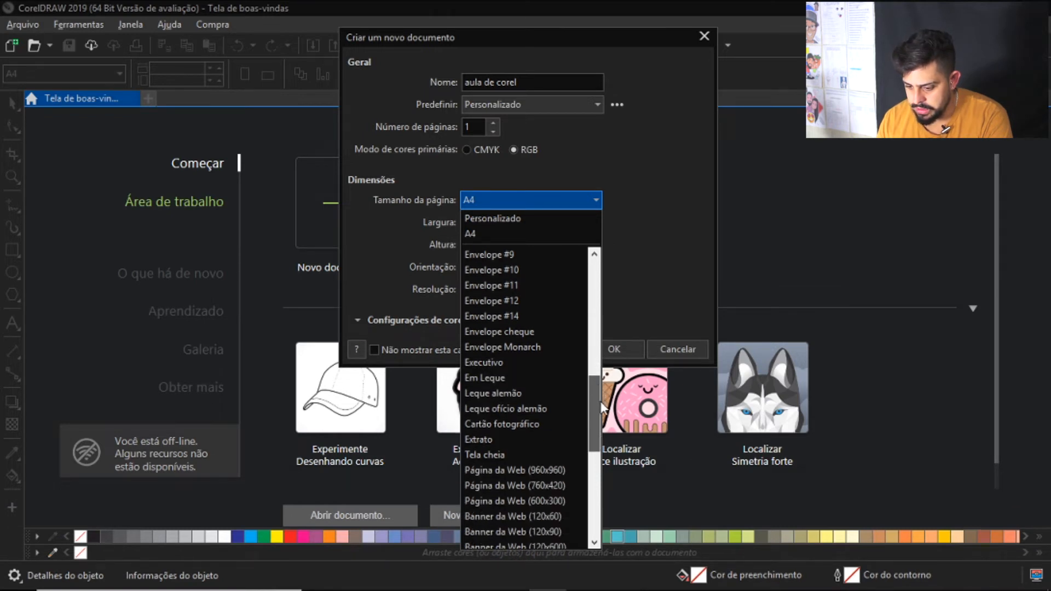
pyautogui.click(521, 425)
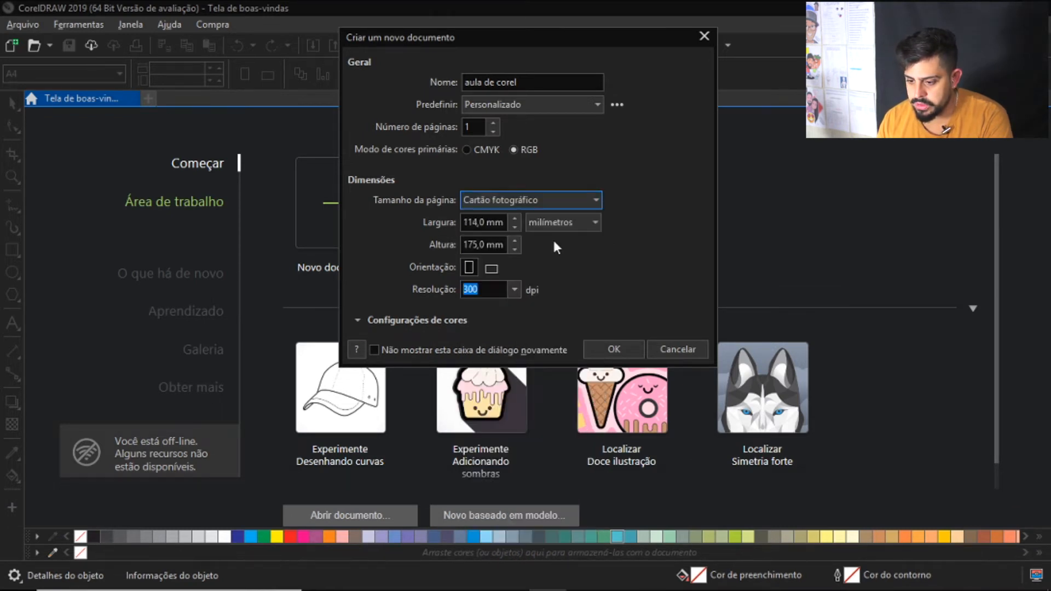
# Set the new document's measurement units to pixels
pyautogui.click(484, 245)
pyautogui.click(480, 226)
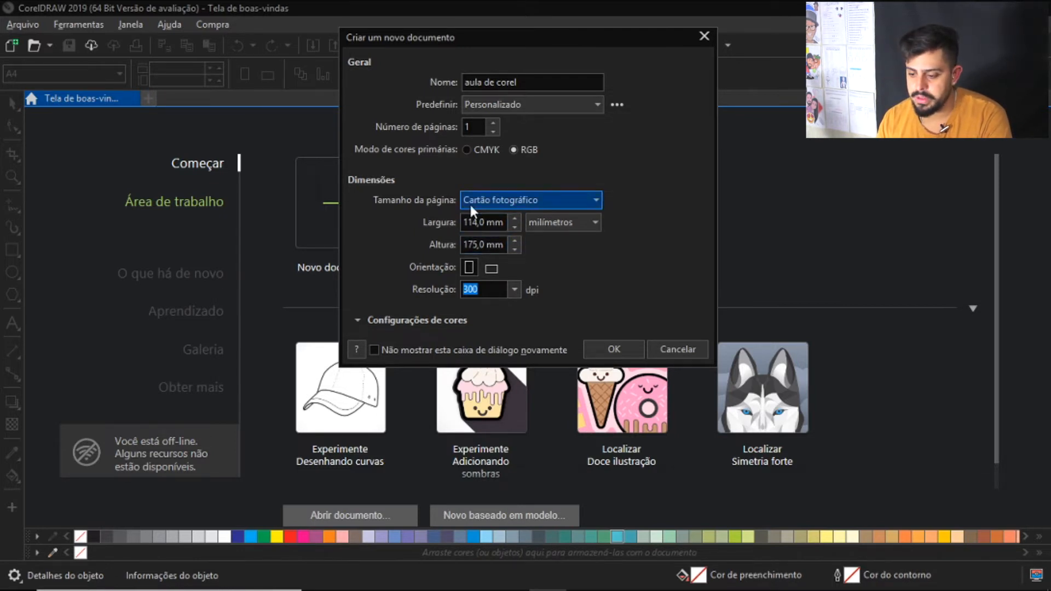
pyautogui.click(550, 228)
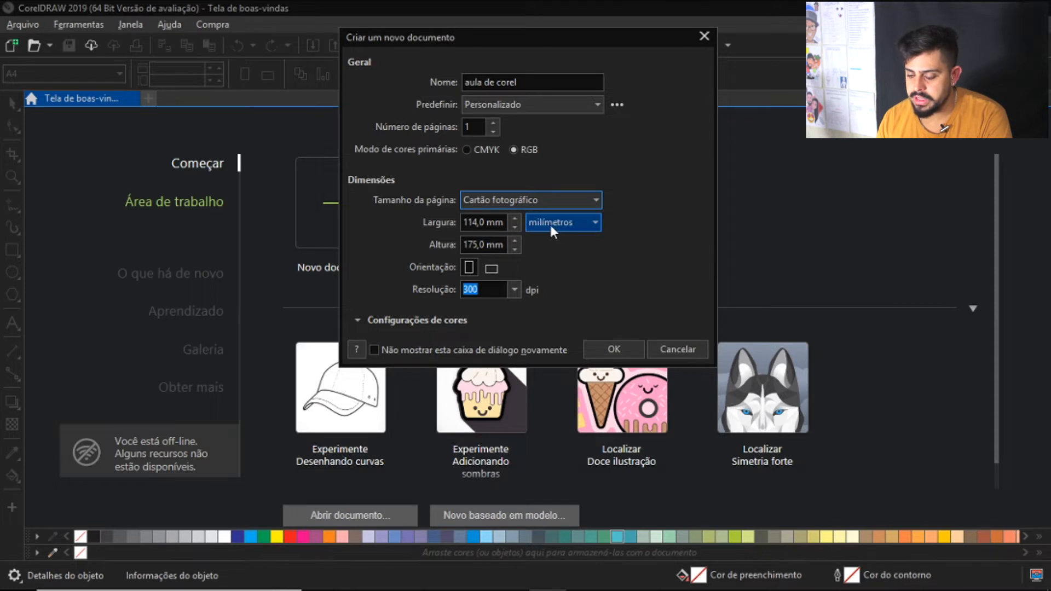
pyautogui.click(565, 226)
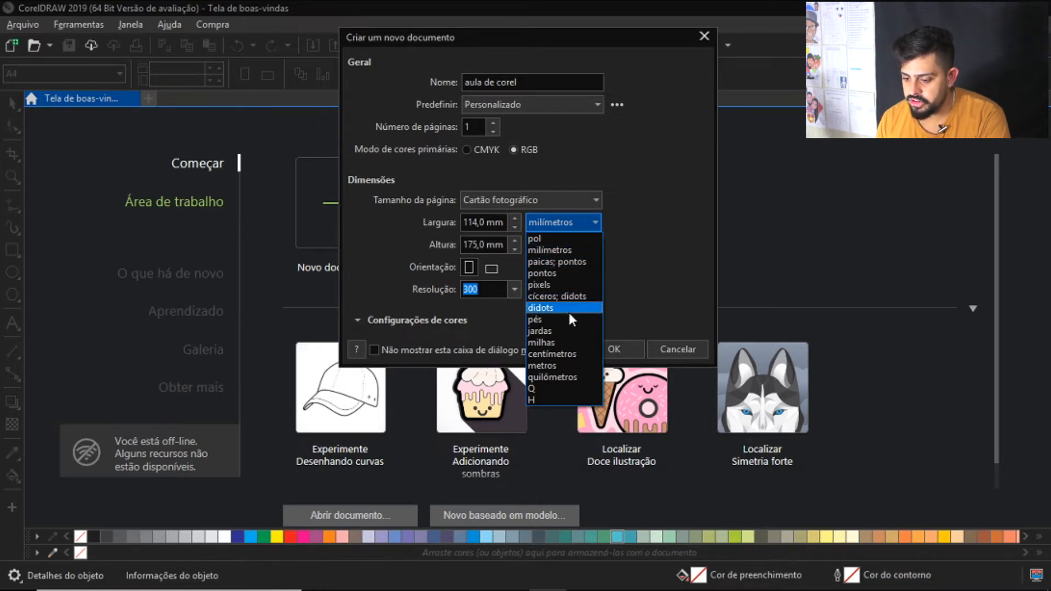
pyautogui.click(632, 254)
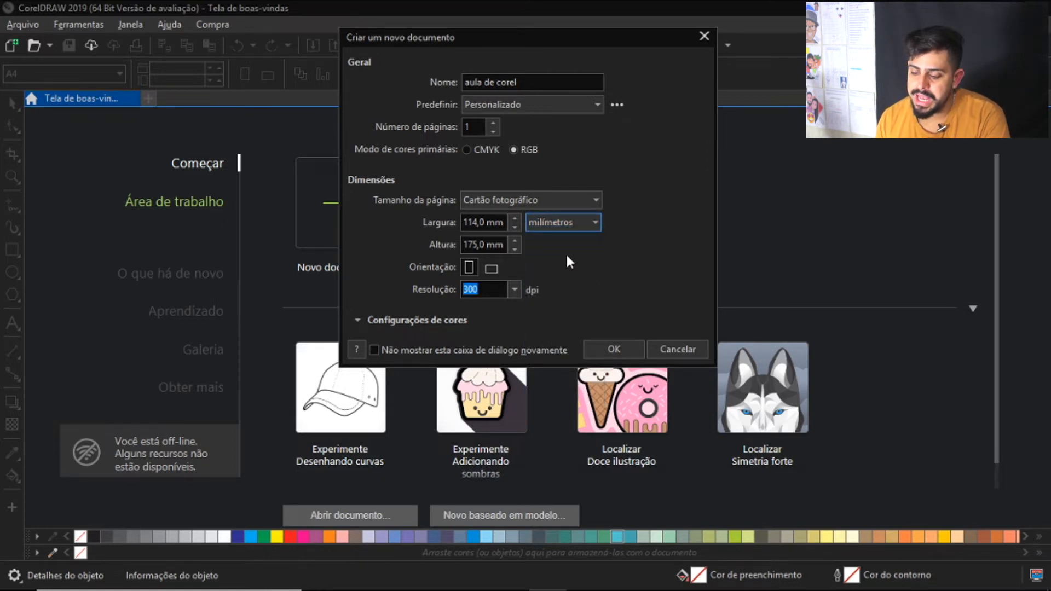
pyautogui.click(576, 218)
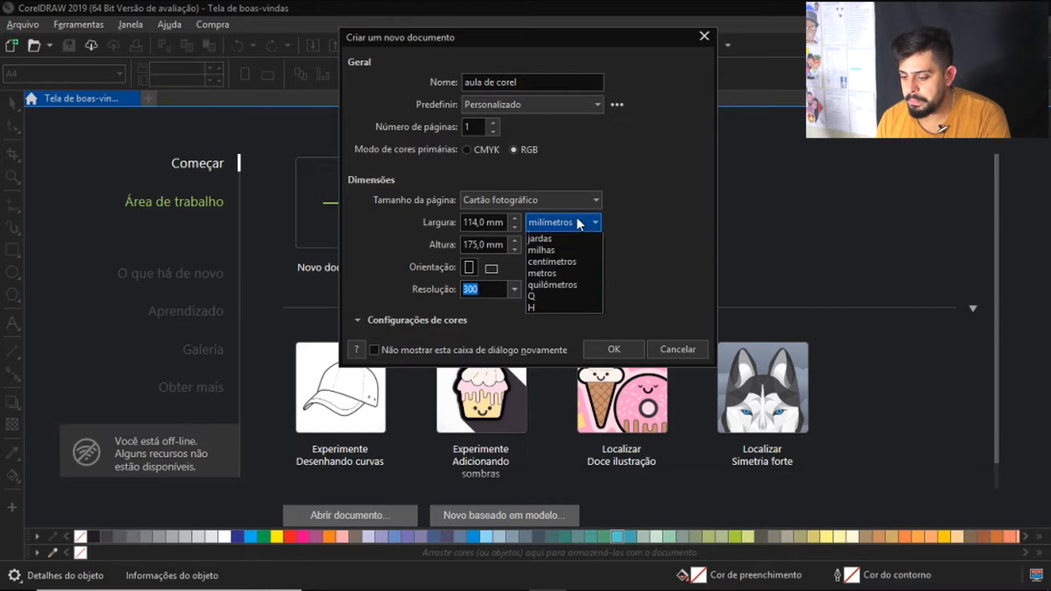
pyautogui.click(562, 281)
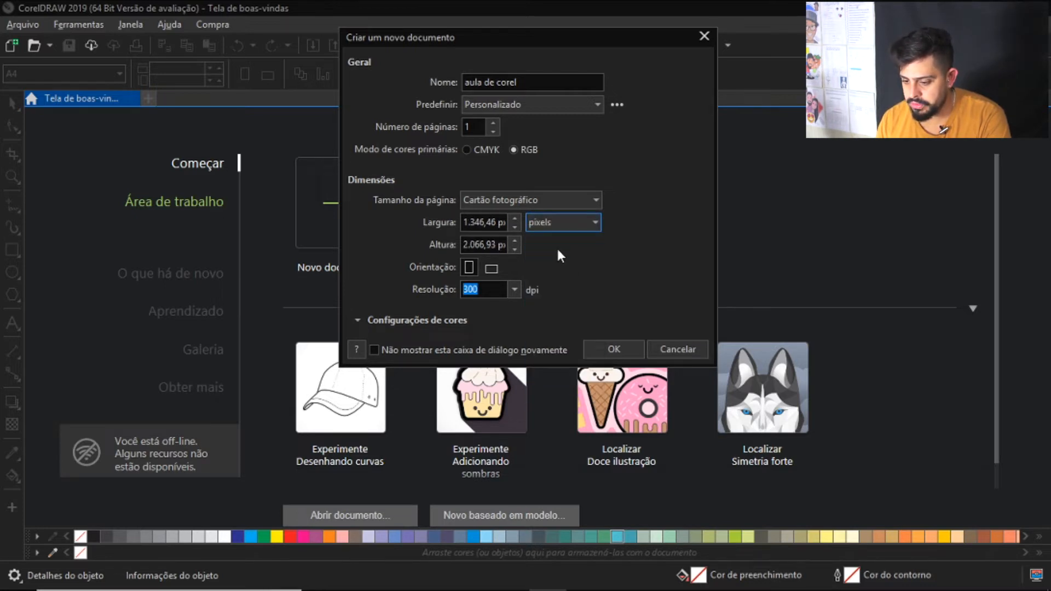
# Set the page size to Personalizado with 2000 px width and 2000 px height, and create the document
pyautogui.click(546, 201)
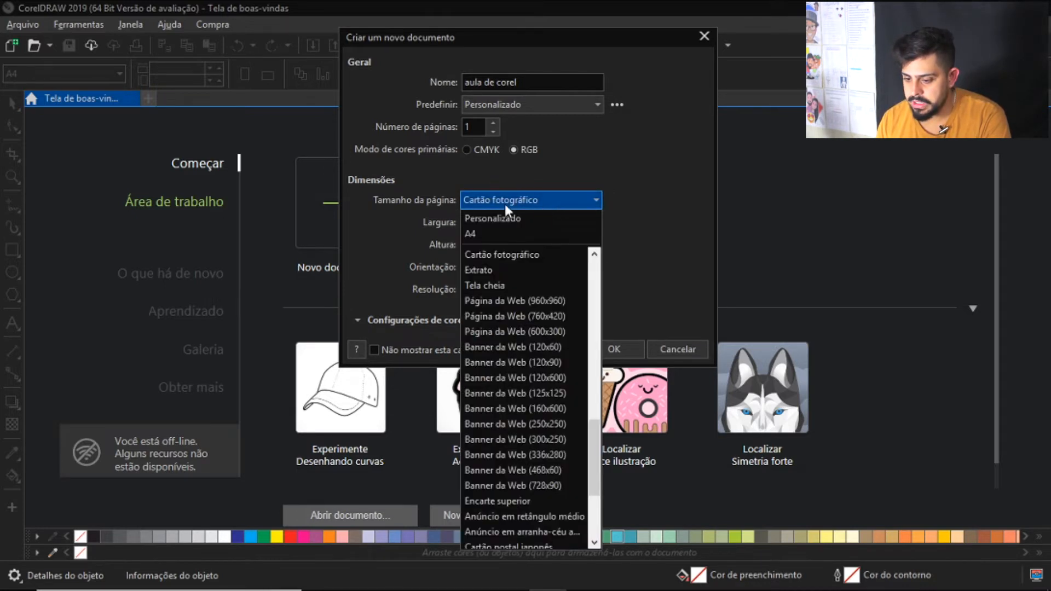
pyautogui.click(504, 219)
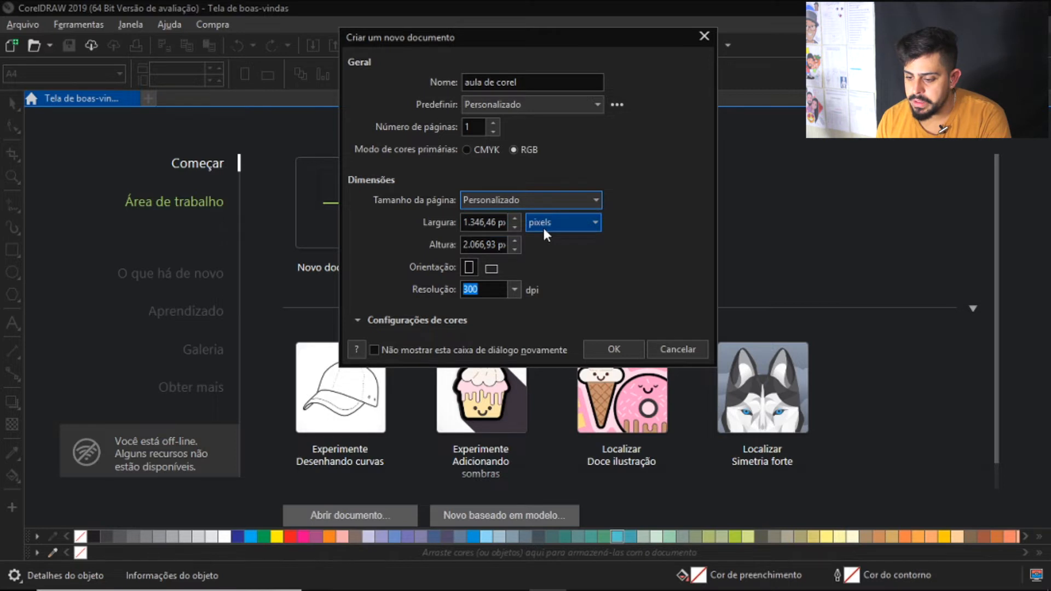
pyautogui.press('Tab')
pyautogui.write('2000')
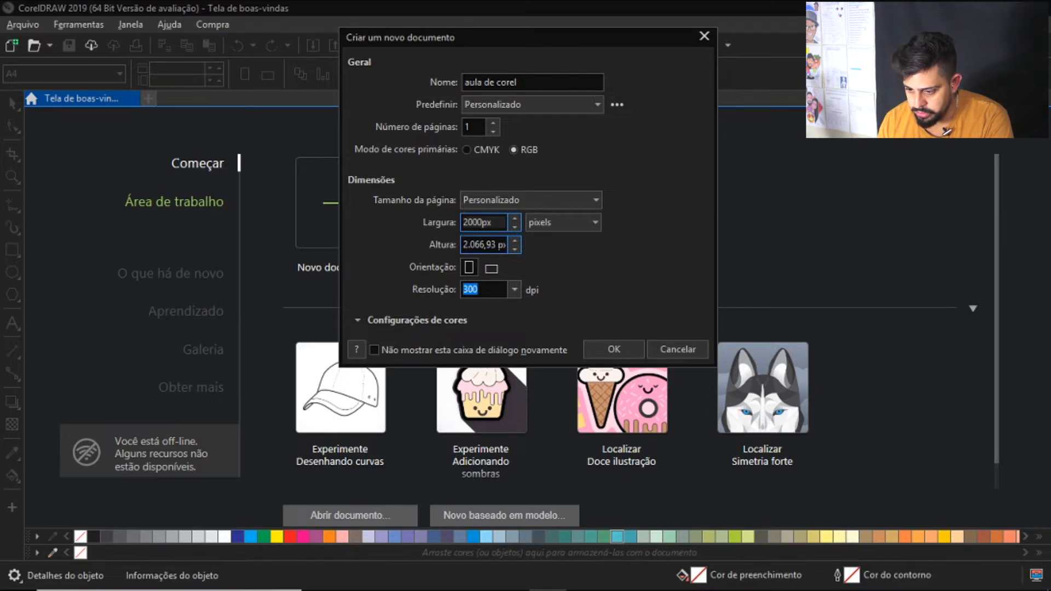
pyautogui.press('Tab')
pyautogui.write('2000')
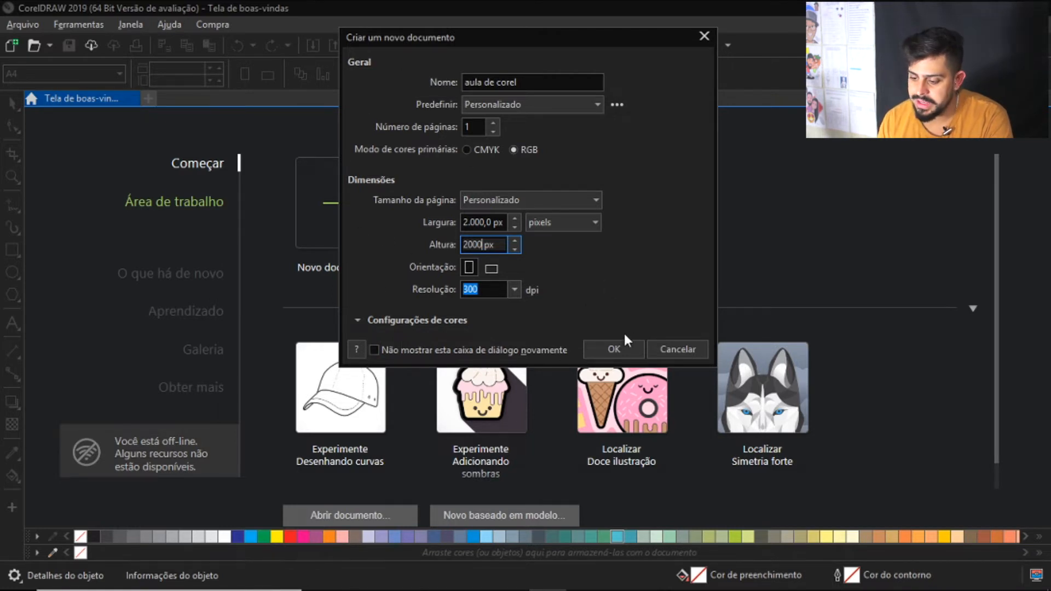
pyautogui.click(617, 351)
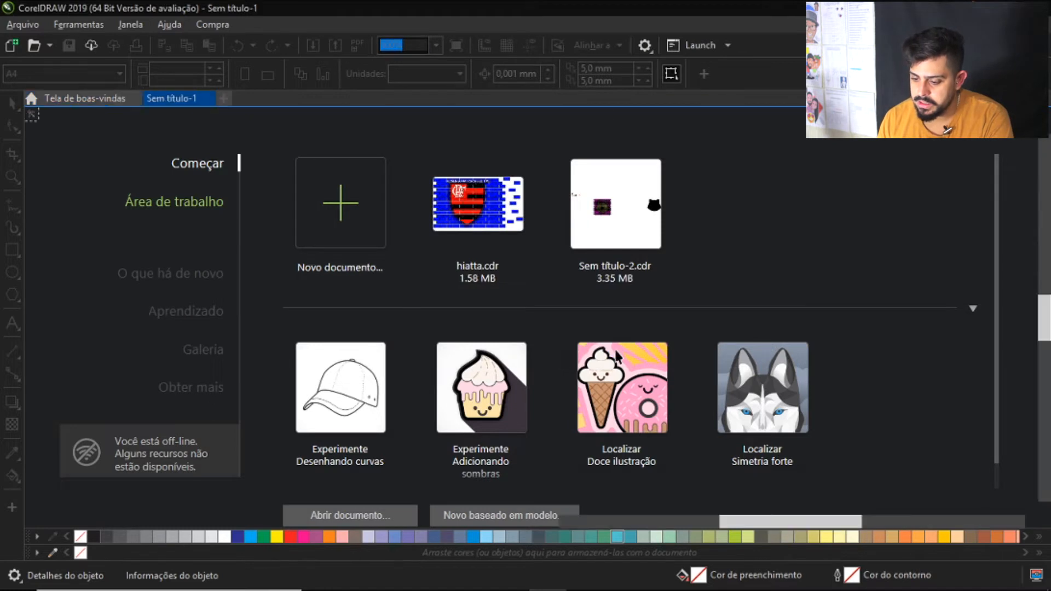
# Set the page dimensions of the "aula de corel" document to 1000 px width and 1000 px height
pyautogui.scroll(-2, 608, 323)
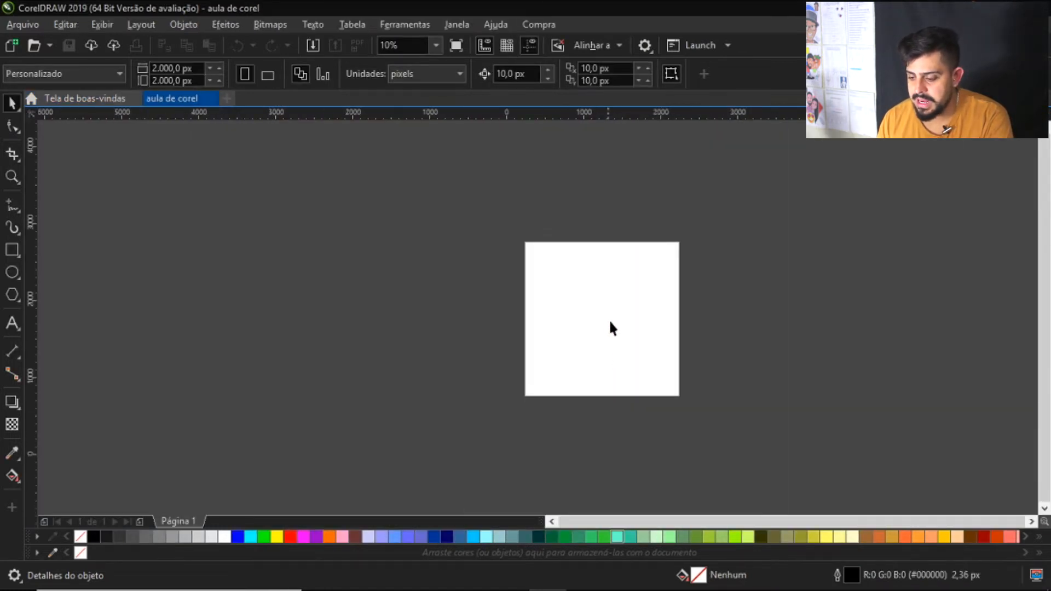
pyautogui.scroll(2, 669, 311)
pyautogui.scroll(-2, 497, 331)
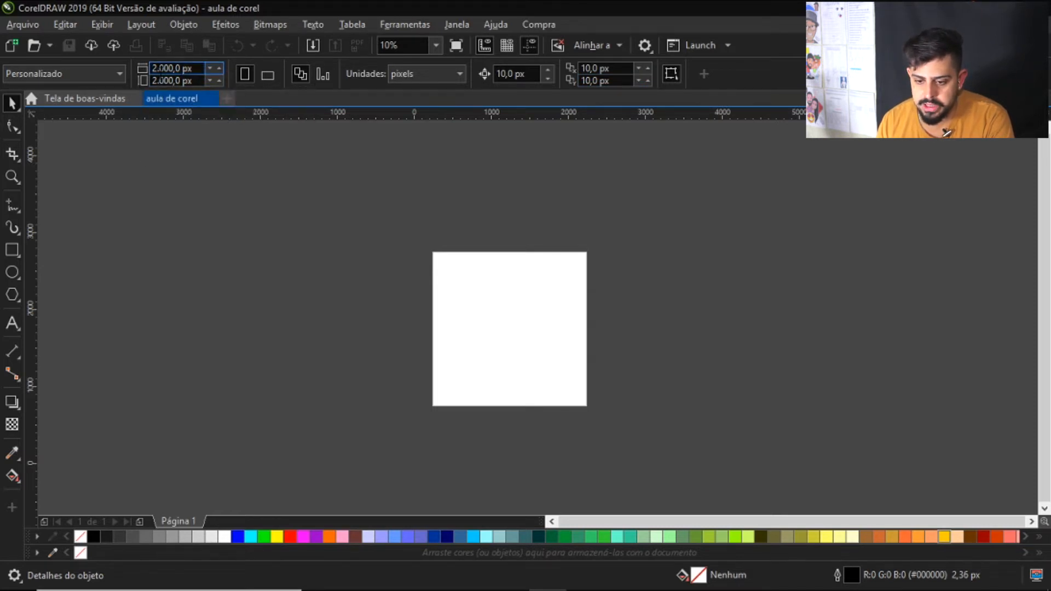
pyautogui.doubleClick(181, 69)
pyautogui.write('1000')
pyautogui.press('Tab')
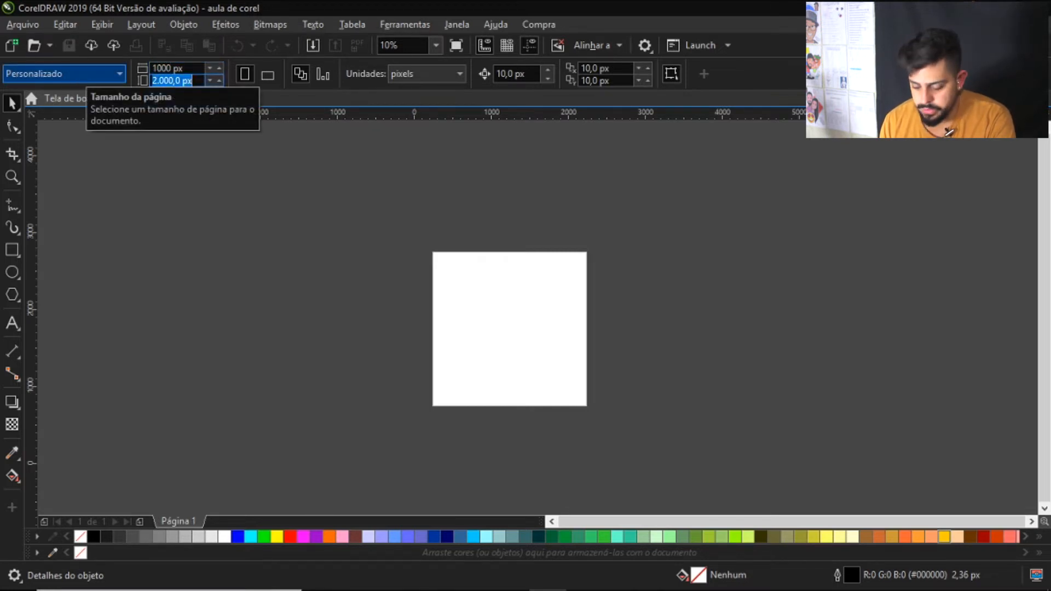
pyautogui.write('1.000')
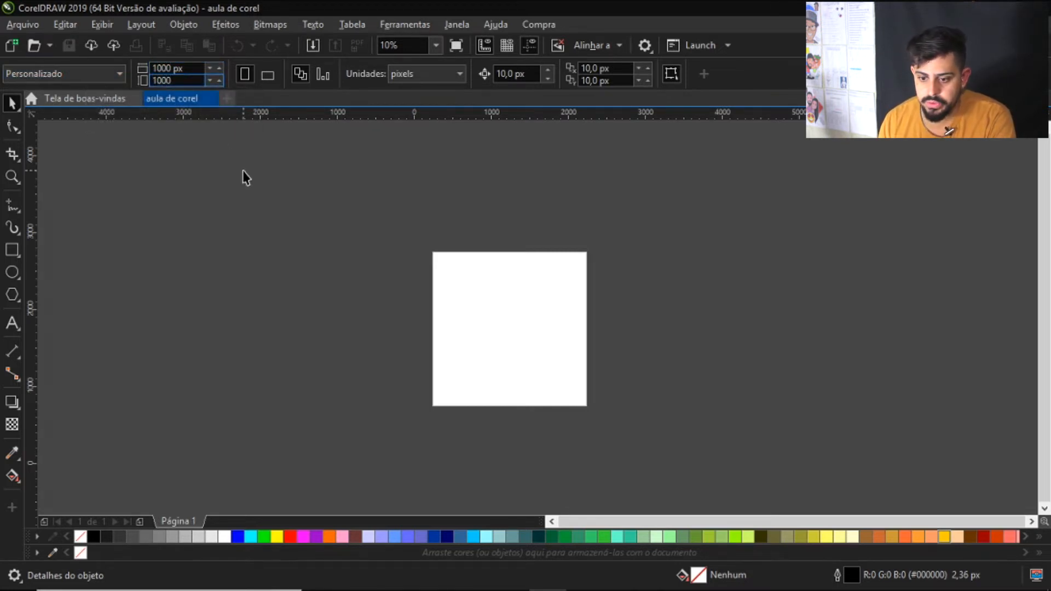
pyautogui.press('Return')
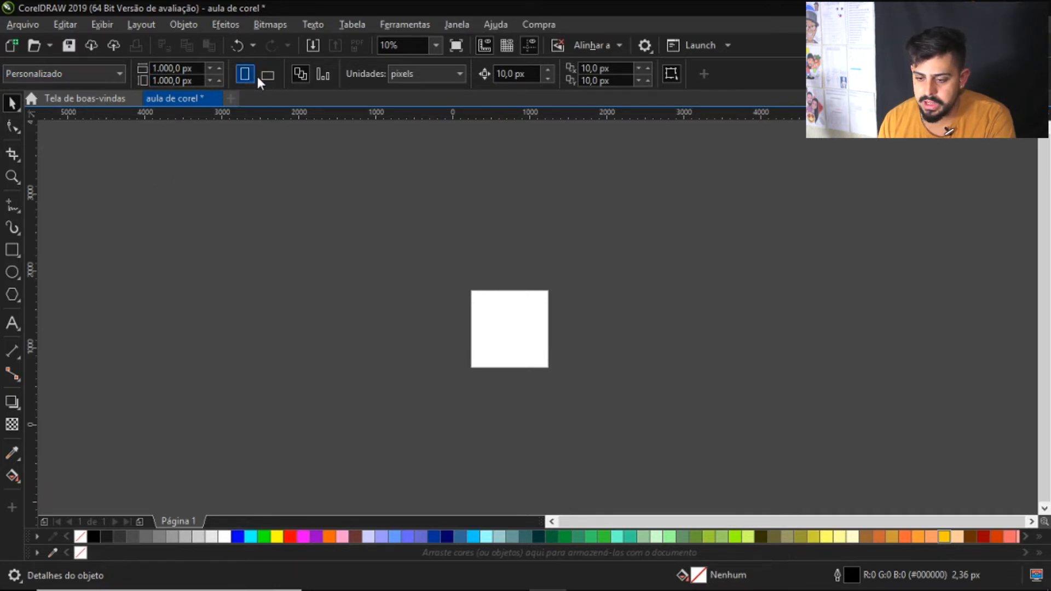
pyautogui.scroll(3, 512, 323)
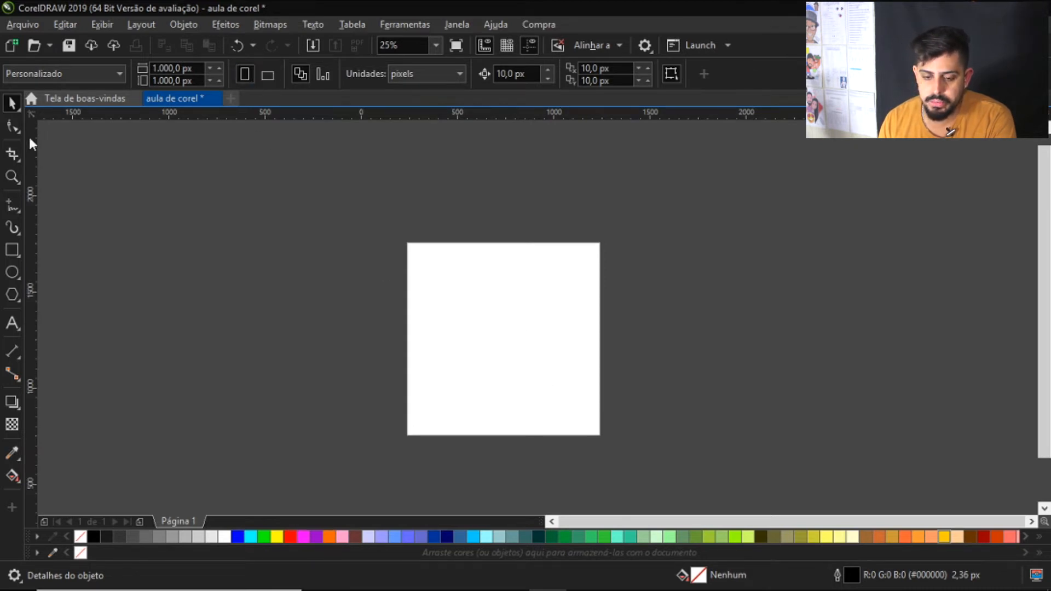
pyautogui.click(81, 70)
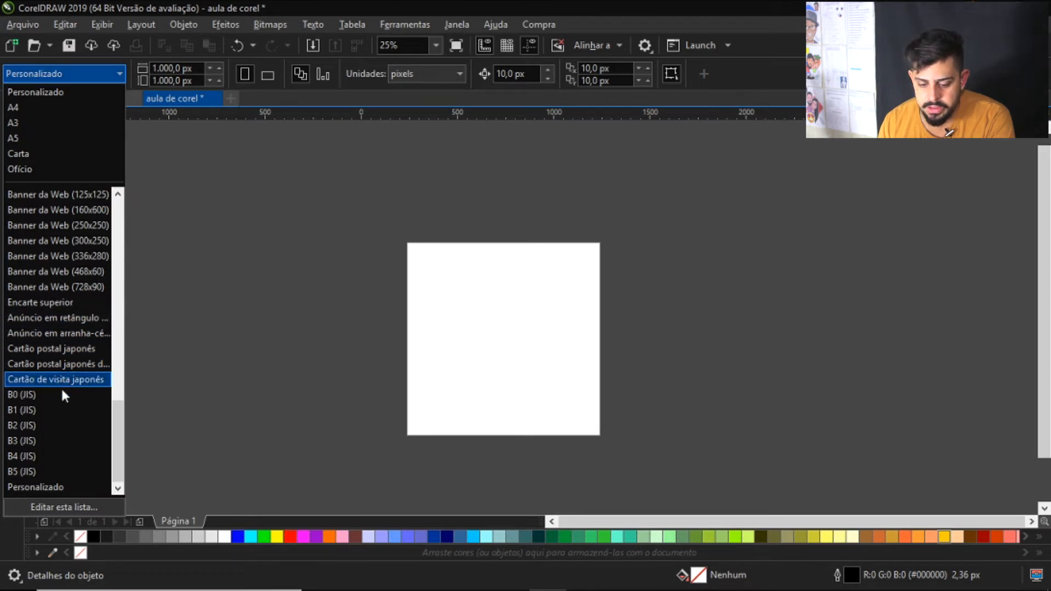
pyautogui.click(203, 262)
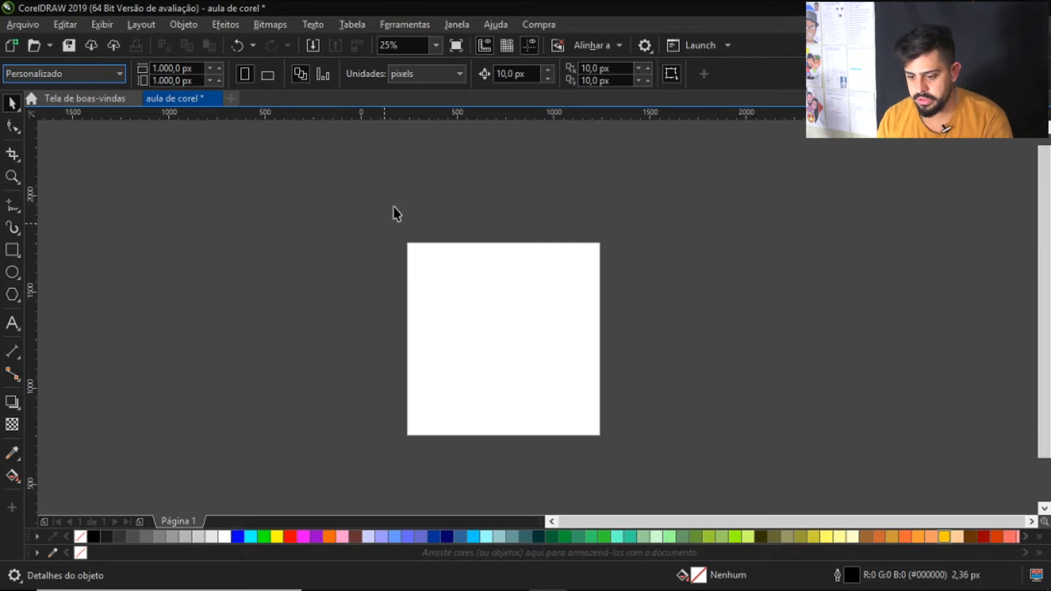
pyautogui.moveTo(465, 355); pyautogui.dragTo(425, 300)
pyautogui.scroll(-2, 419, 274)
pyautogui.scroll(4, 408, 307)
pyautogui.scroll(-2, 419, 301)
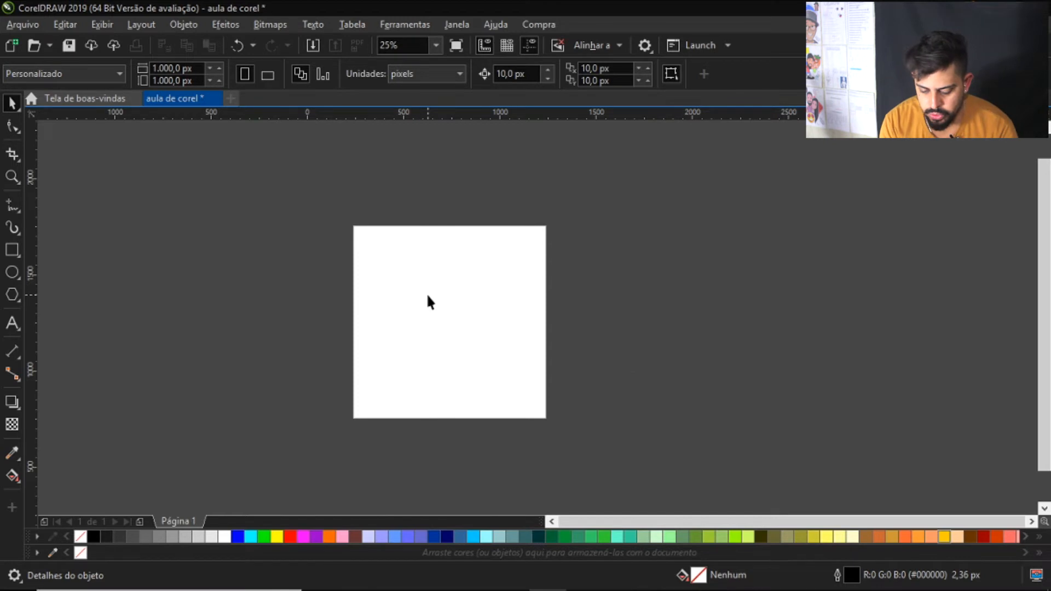
# Start another new document and name it "AULA DE COREL"
pyautogui.hotkey('ctrl', 'n')
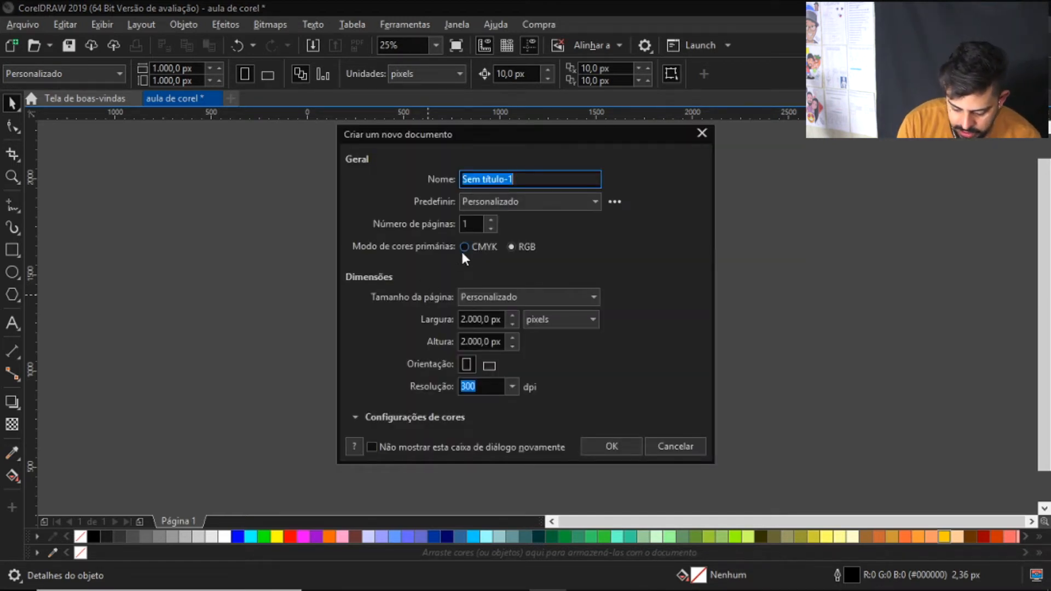
pyautogui.write('AULA ')
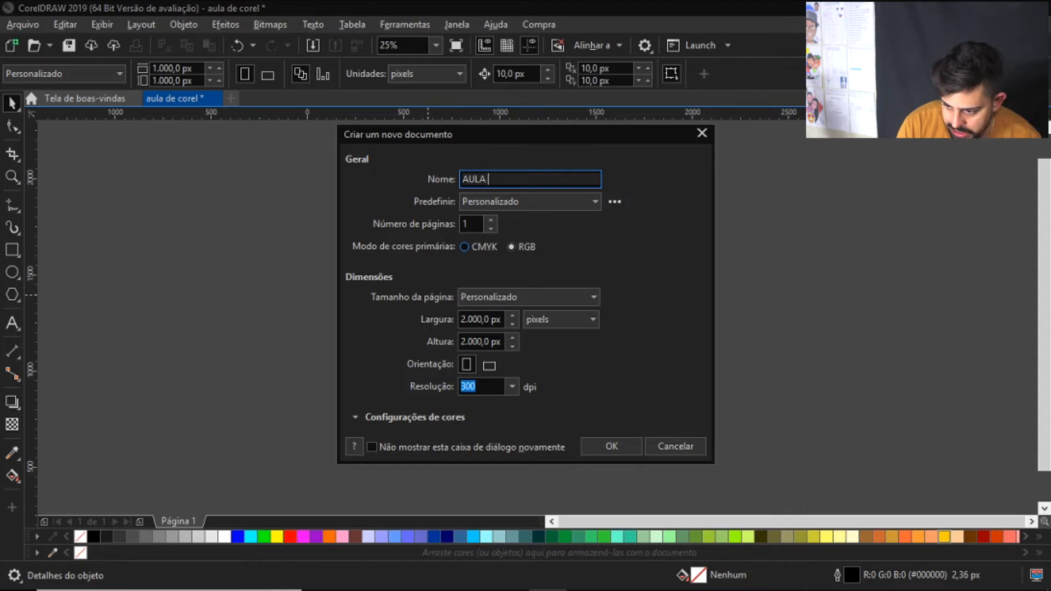
pyautogui.write('D')
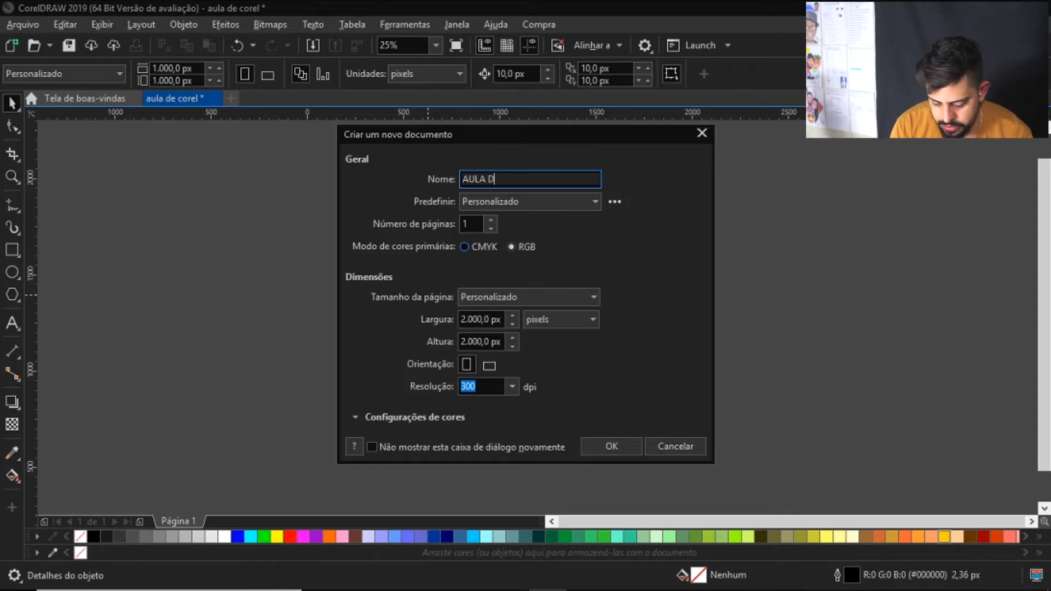
pyautogui.write('E COREL')
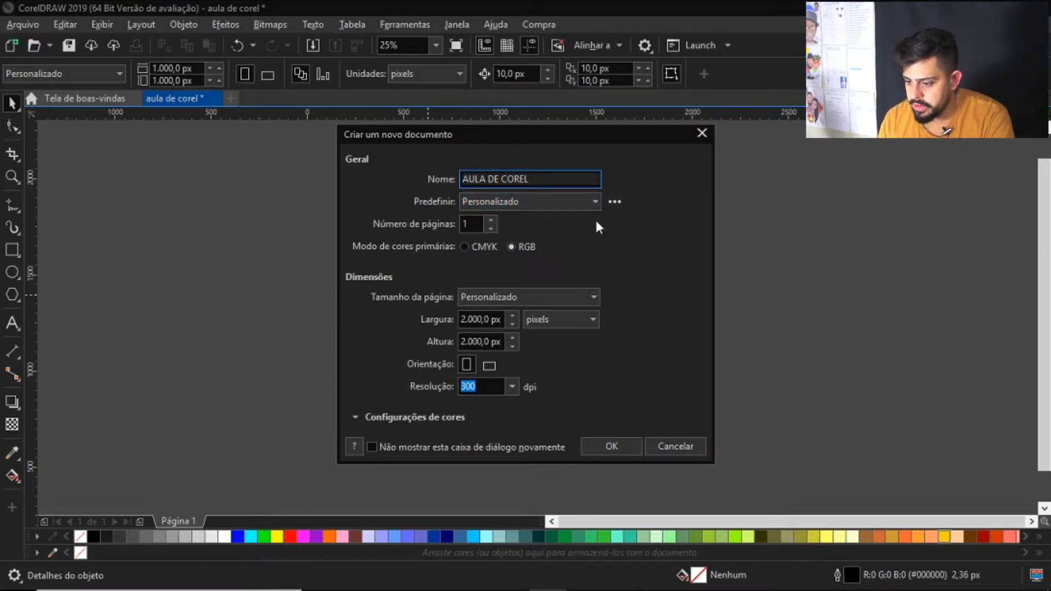
# Save the new document's current settings as a preset named "PADRÃO HIATTA" and choose that preset
pyautogui.click(615, 200)
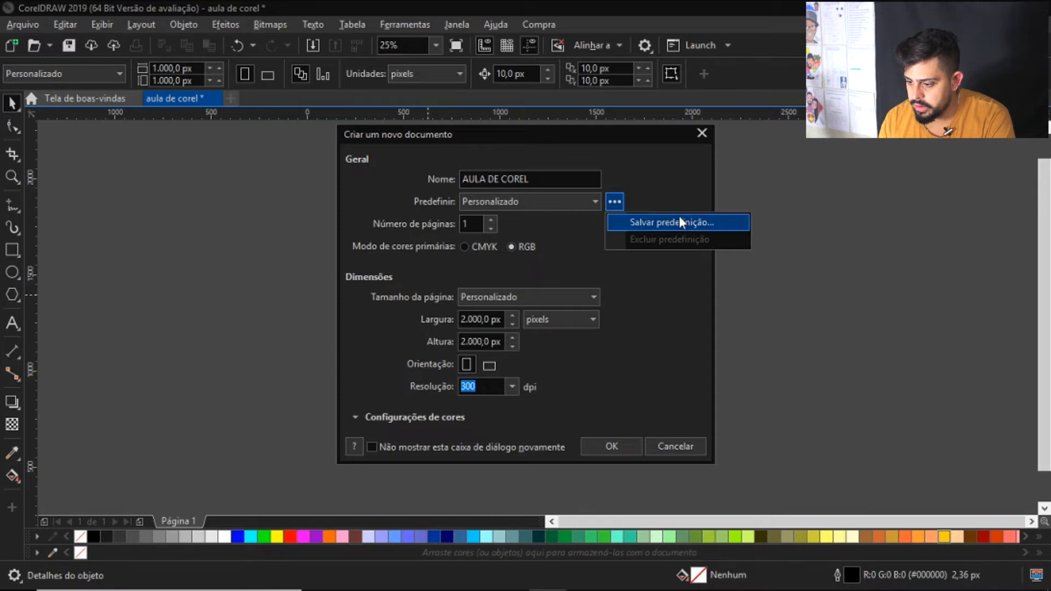
pyautogui.click(663, 223)
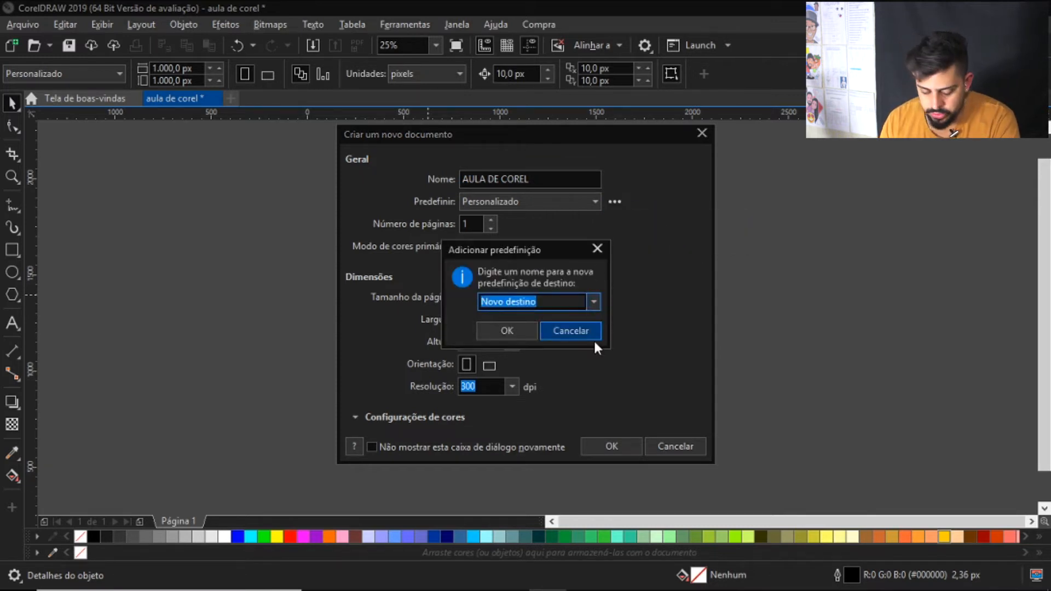
pyautogui.write('P')
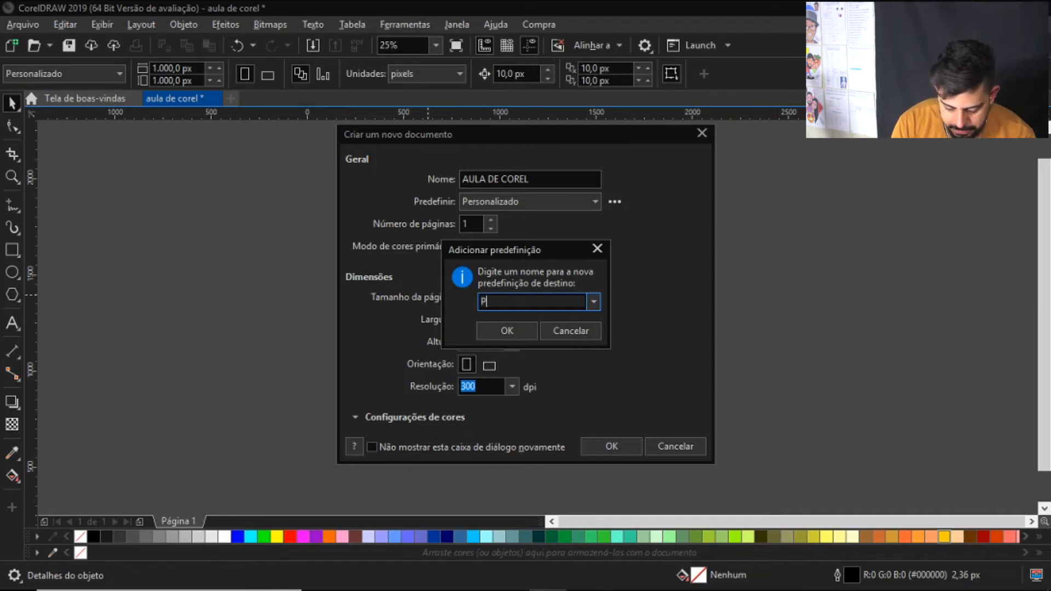
pyautogui.write('ADRÃO HIATTA')
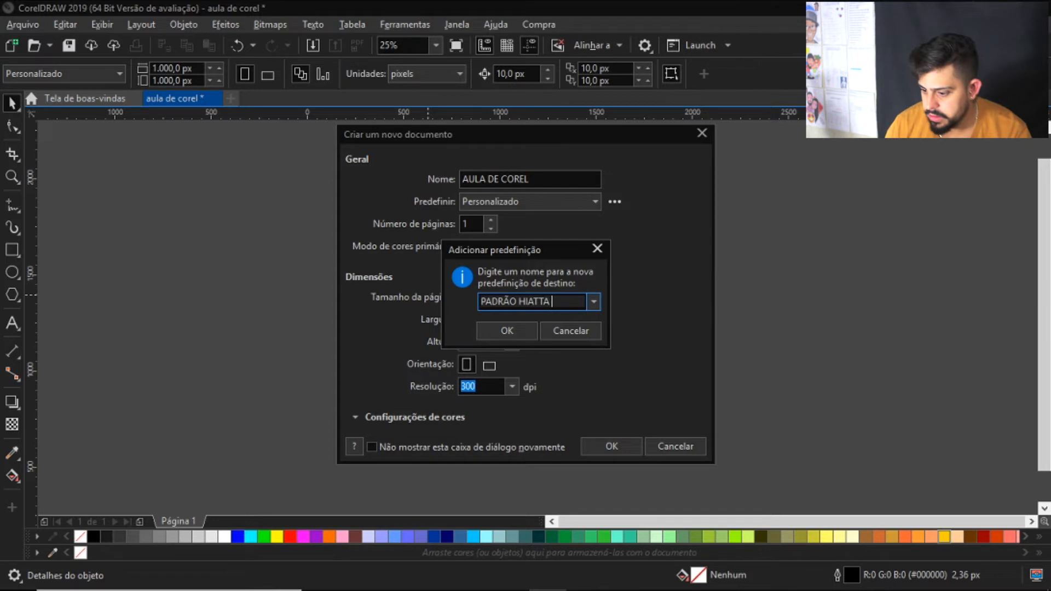
pyautogui.click(514, 332)
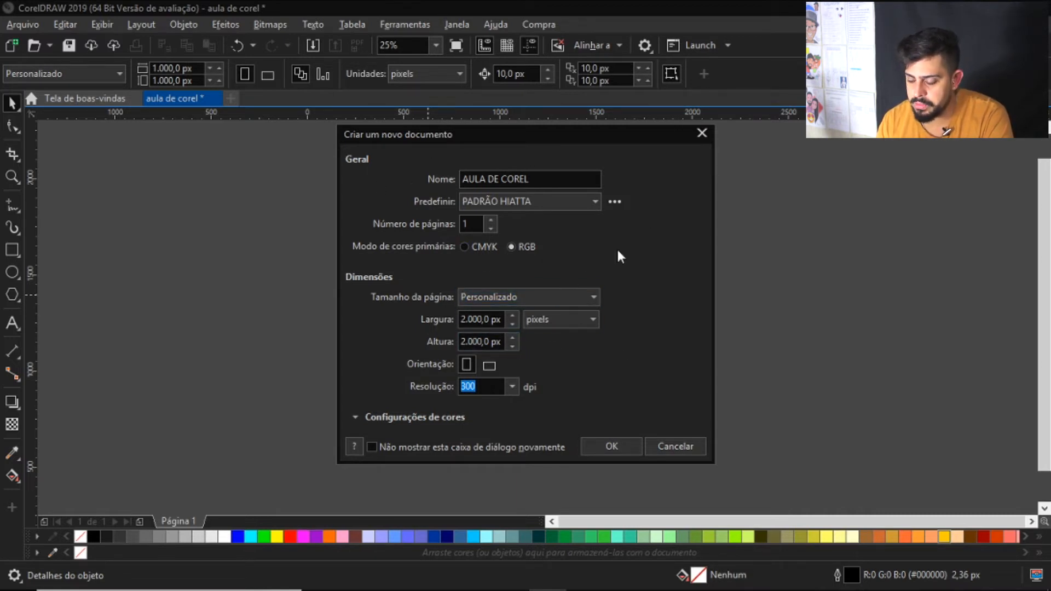
pyautogui.click(586, 201)
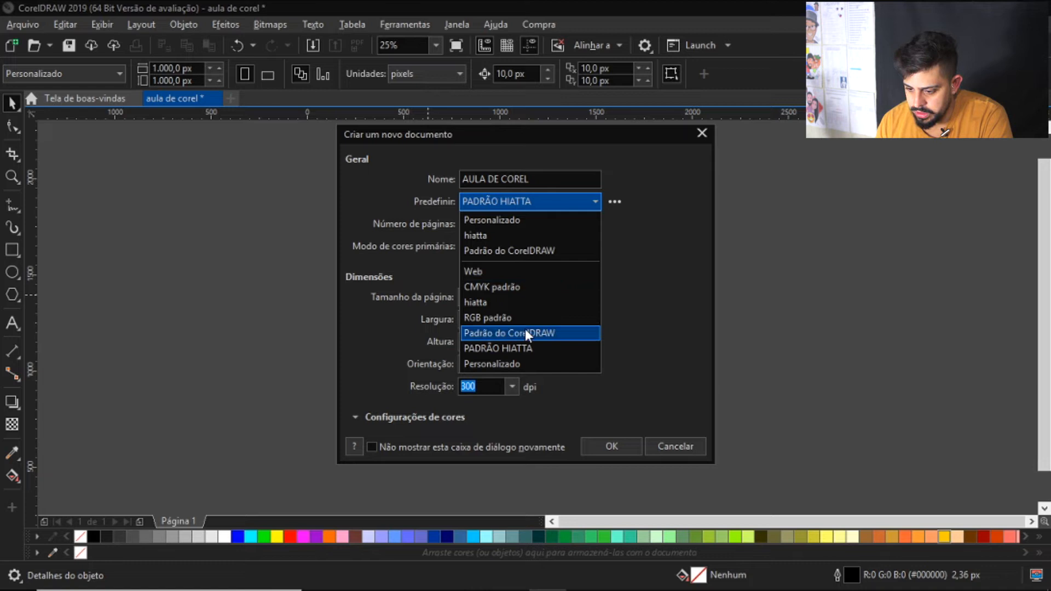
pyautogui.click(479, 343)
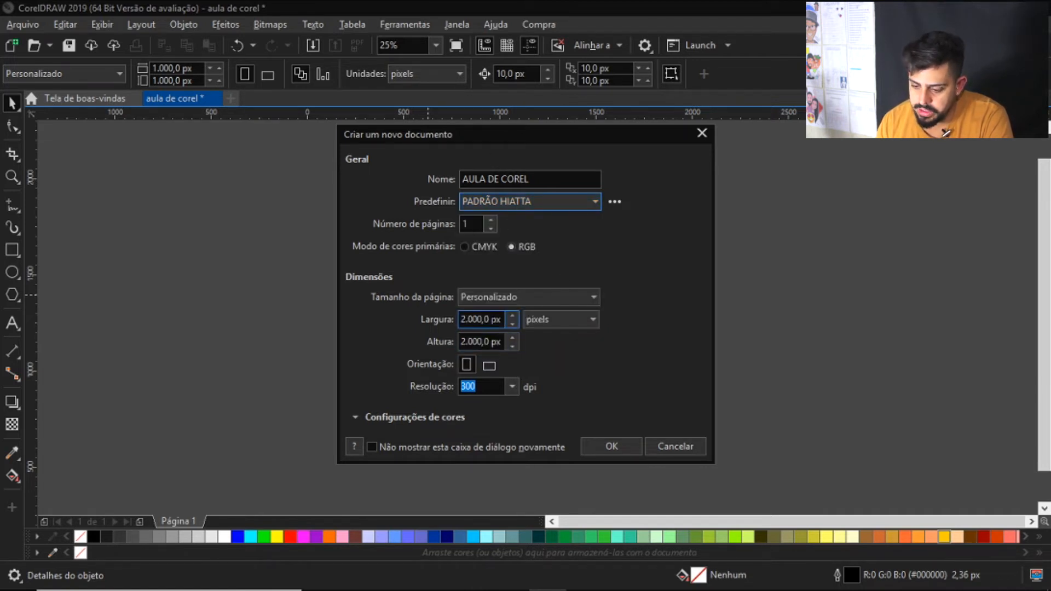
# Try a page width of 1000 px and height of 3000 px for the new document, with milhas as units
pyautogui.click(480, 319)
pyautogui.write('1000px')
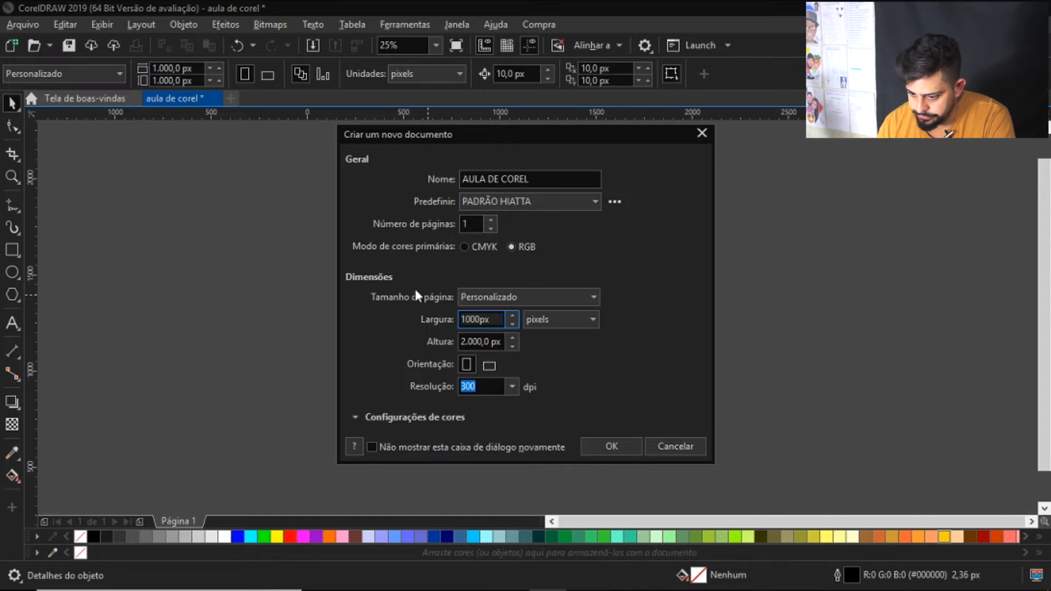
pyautogui.press('Tab')
pyautogui.write('3.000')
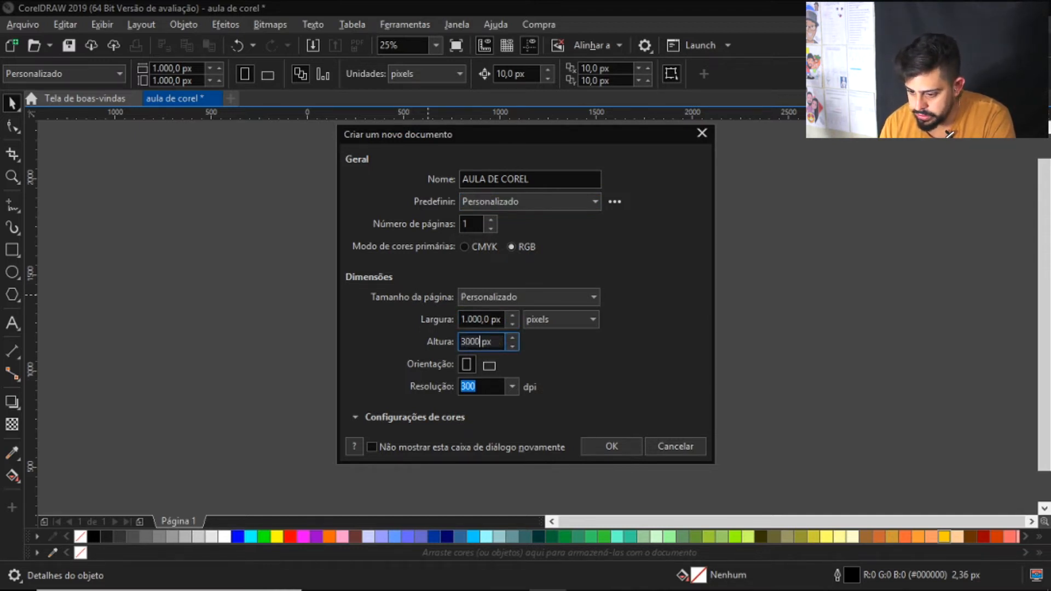
pyautogui.click(562, 320)
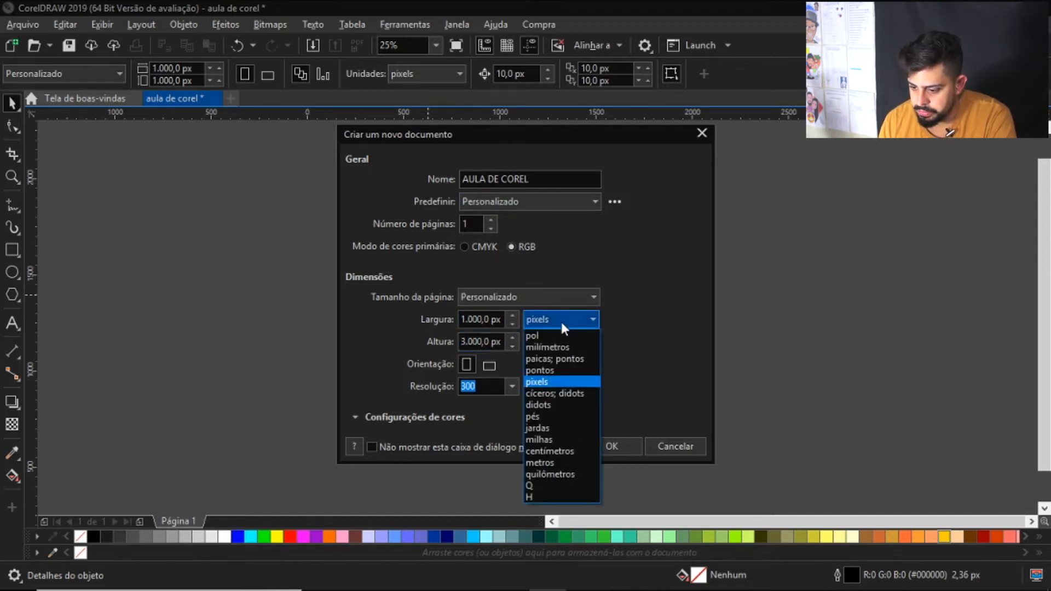
pyautogui.click(556, 439)
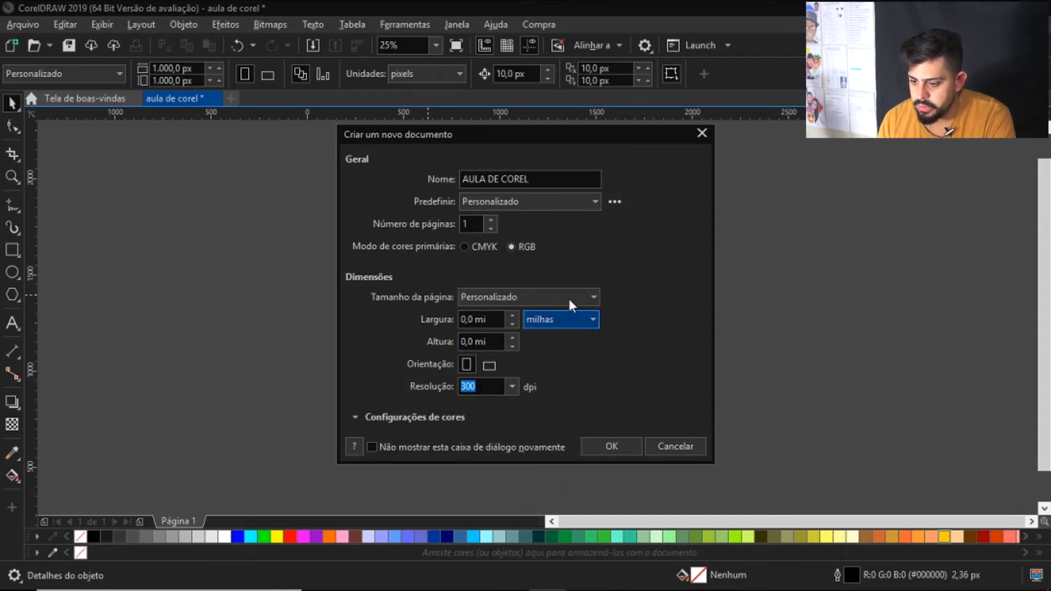
# Reapply the PADRÃO HIATTA preset to the new document's settings and create the document
pyautogui.click(572, 197)
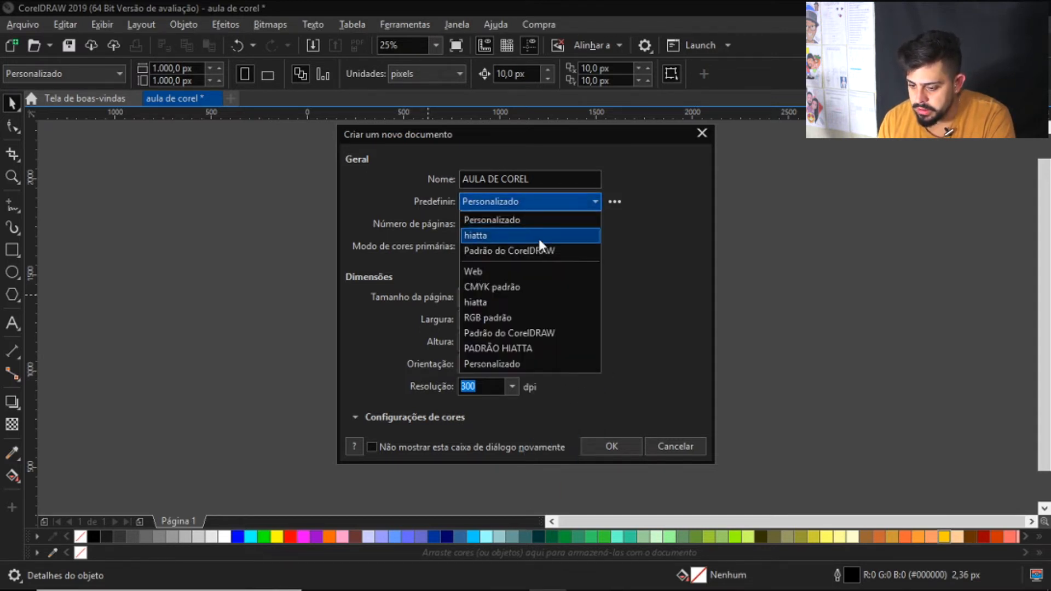
pyautogui.click(511, 348)
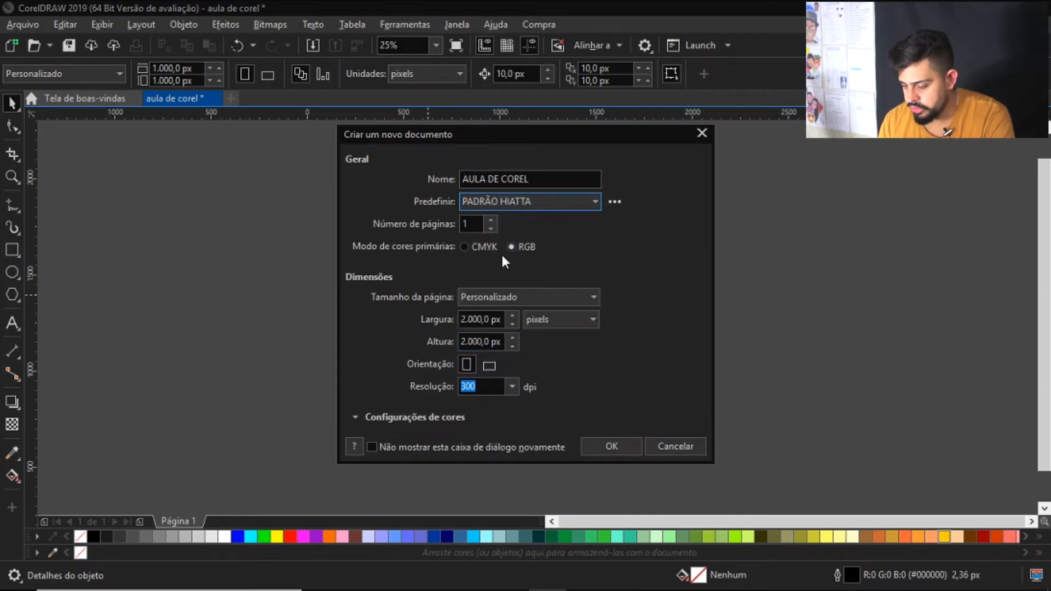
pyautogui.click(612, 446)
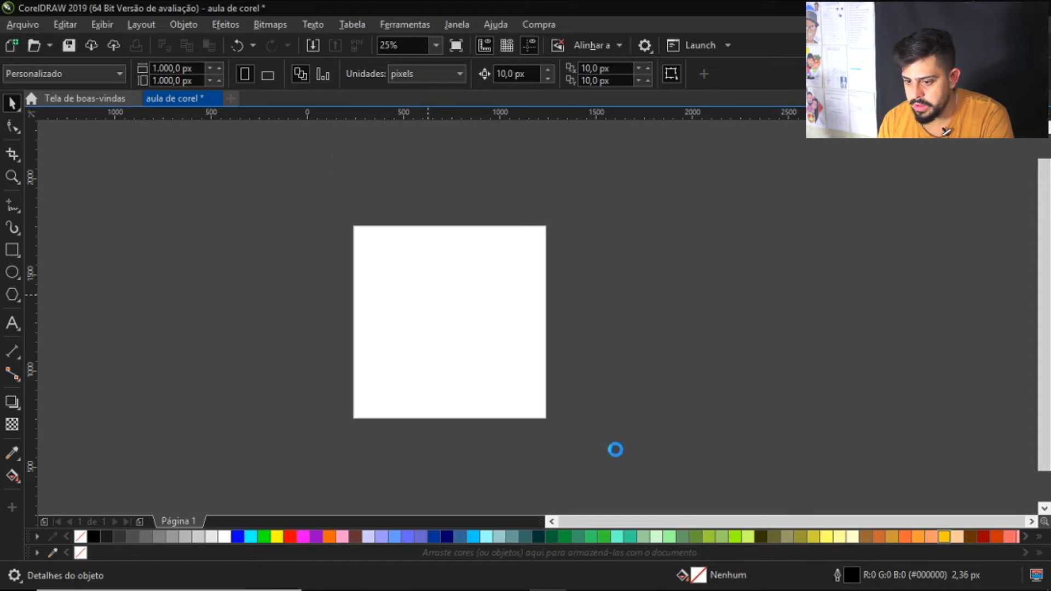
pyautogui.scroll(-3, 409, 247)
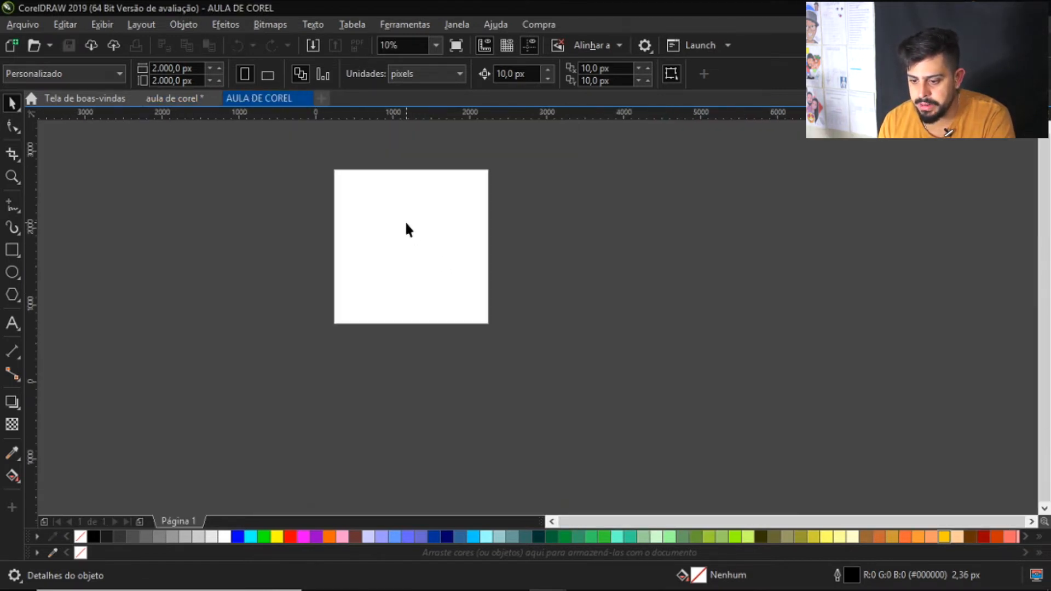
pyautogui.scroll(3, 392, 196)
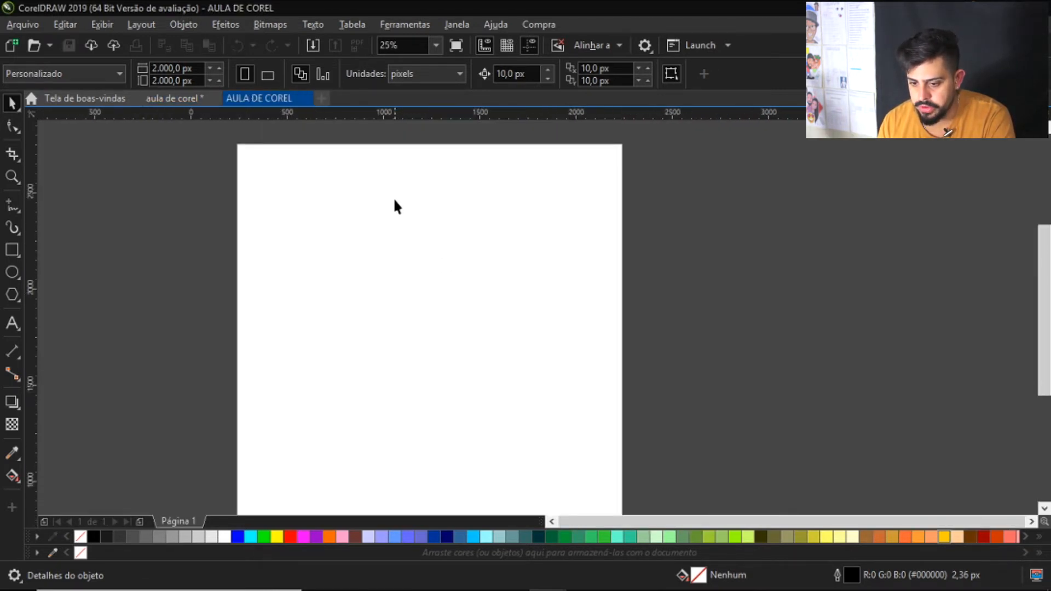
# Close the earlier "aula de corel" document without saving it, and close the welcome screen
pyautogui.click(211, 98)
pyautogui.click(534, 347)
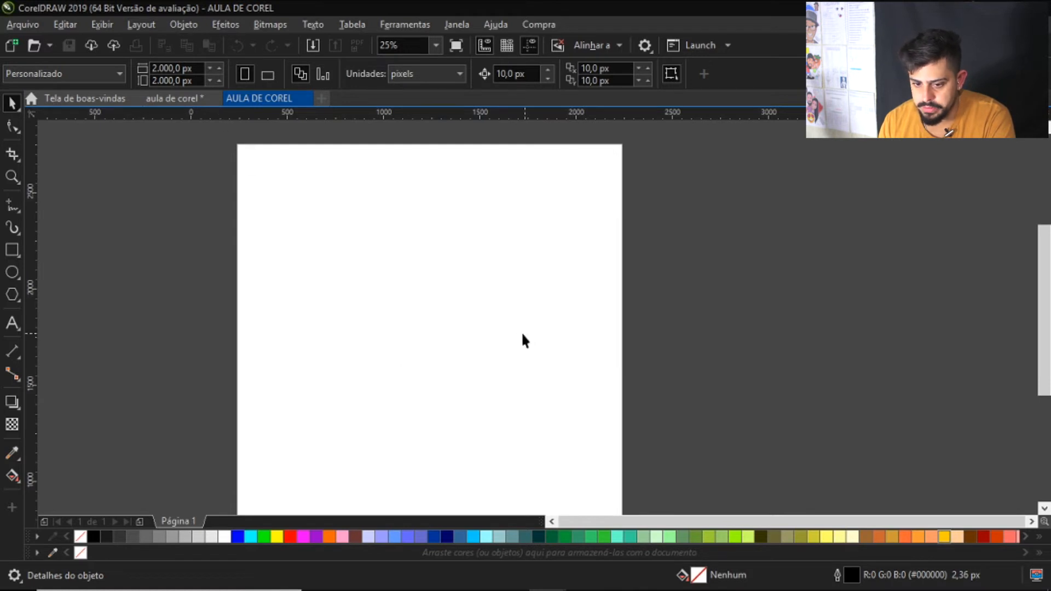
pyautogui.scroll(-2, 580, 325)
pyautogui.scroll(2, 555, 331)
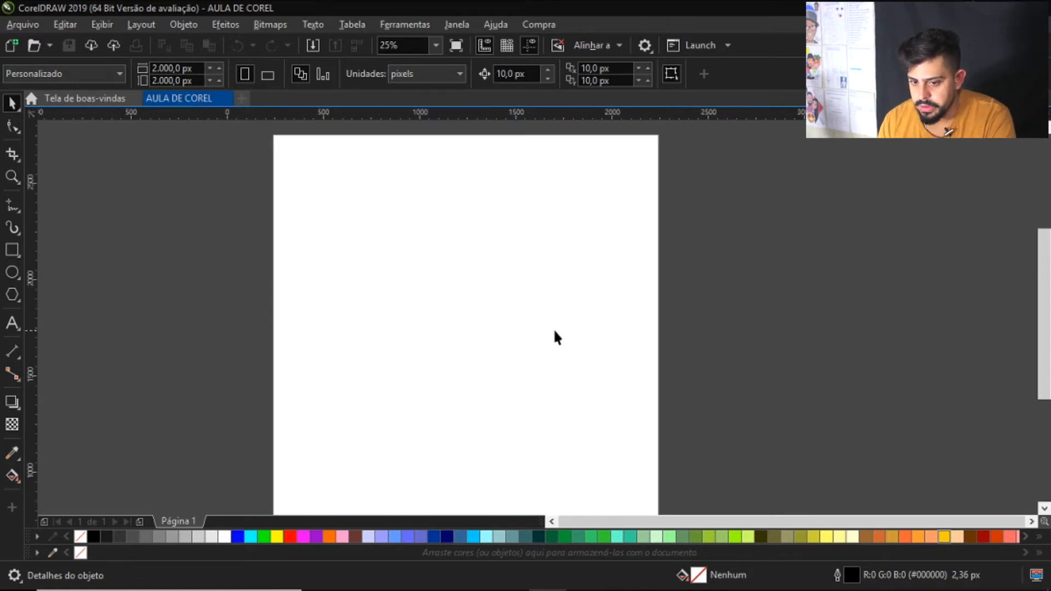
pyautogui.scroll(-2, 334, 289)
pyautogui.click(111, 100)
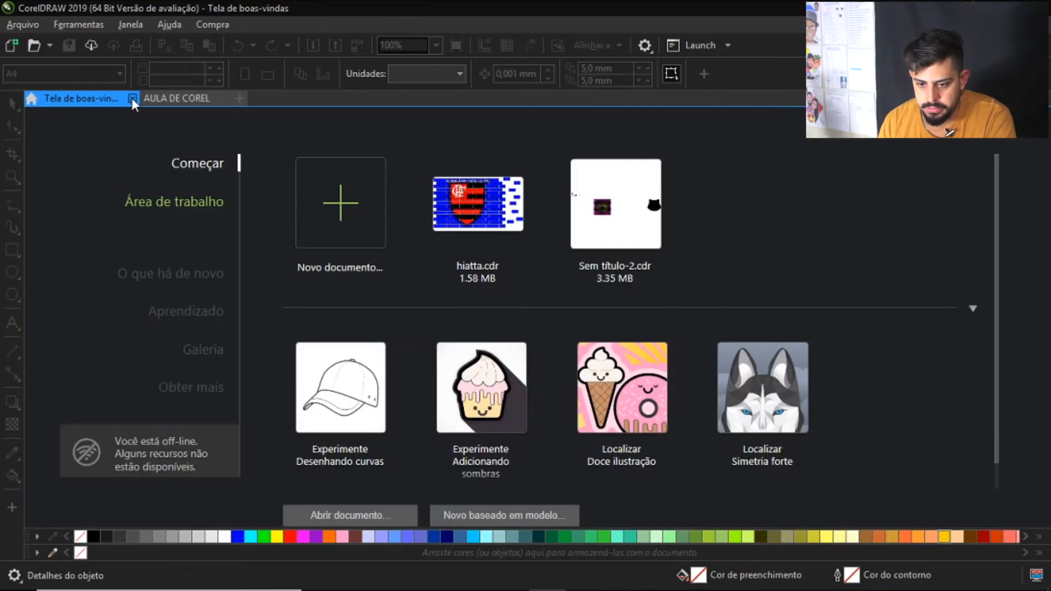
pyautogui.click(132, 98)
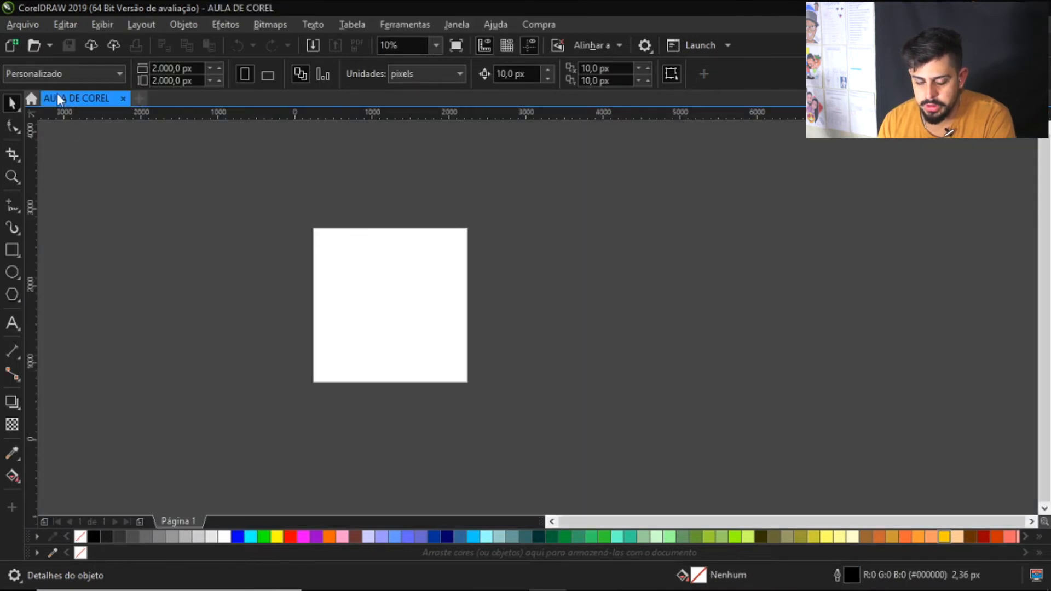
pyautogui.scroll(1, 328, 304)
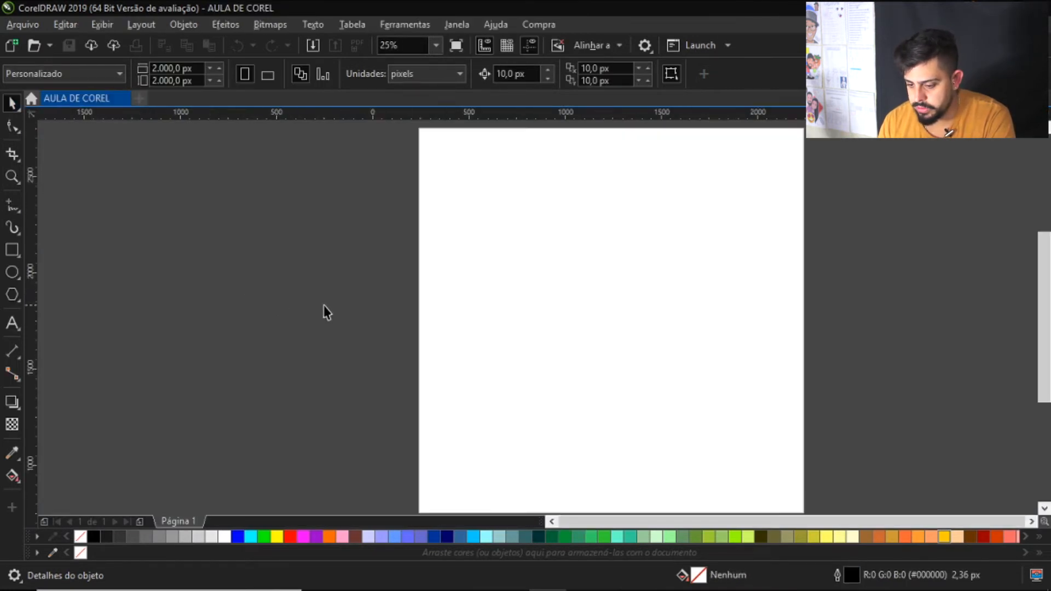
pyautogui.scroll(-1, 351, 316)
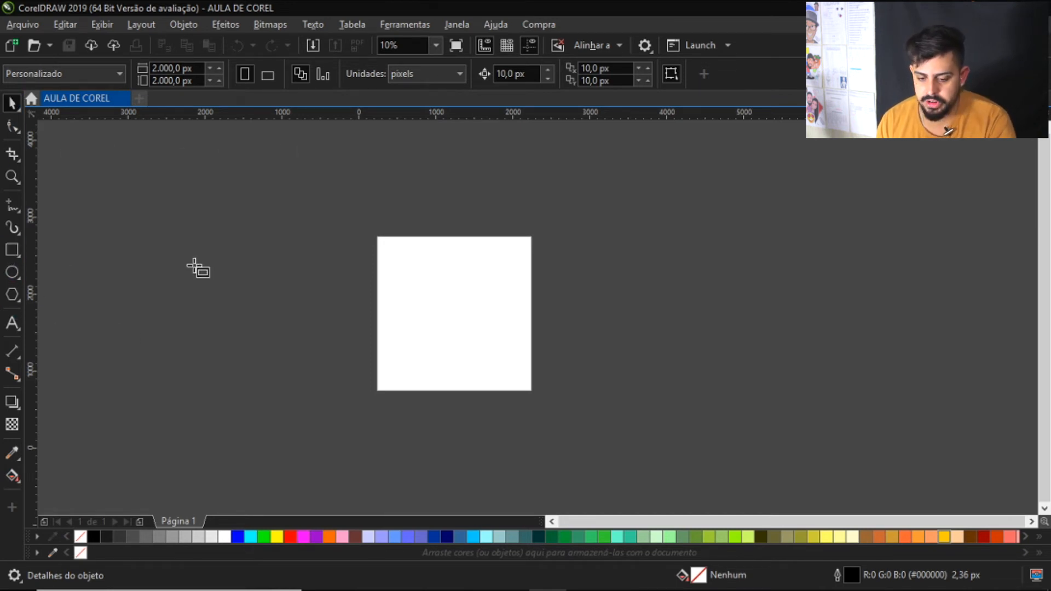
# Draw a square about 1060 px wide to the left of the page and delete it
pyautogui.press('F6')
pyautogui.moveTo(277, 294); pyautogui.dragTo(320, 339)
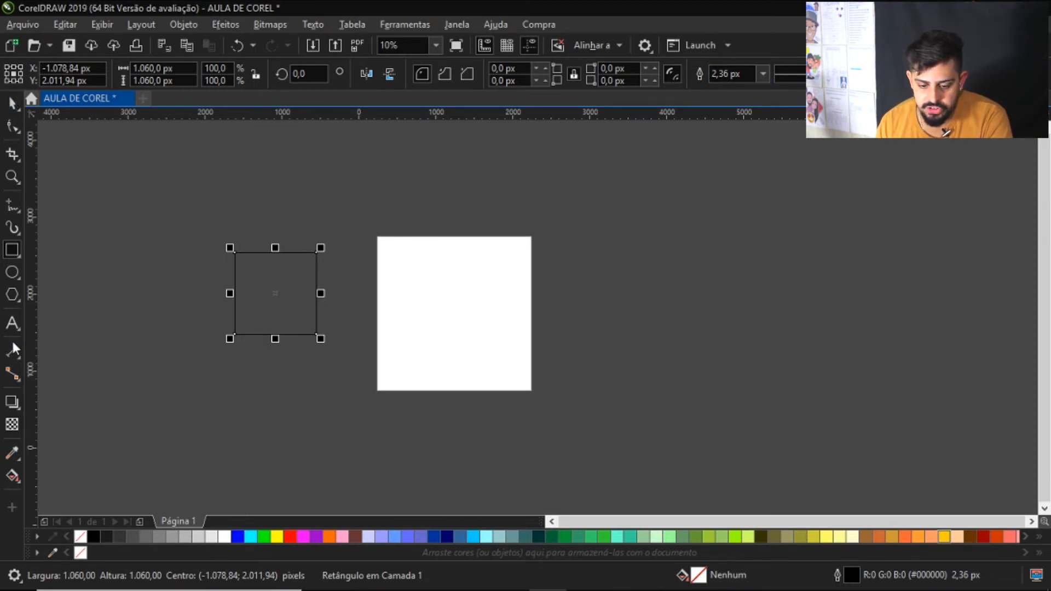
pyautogui.press('Delete')
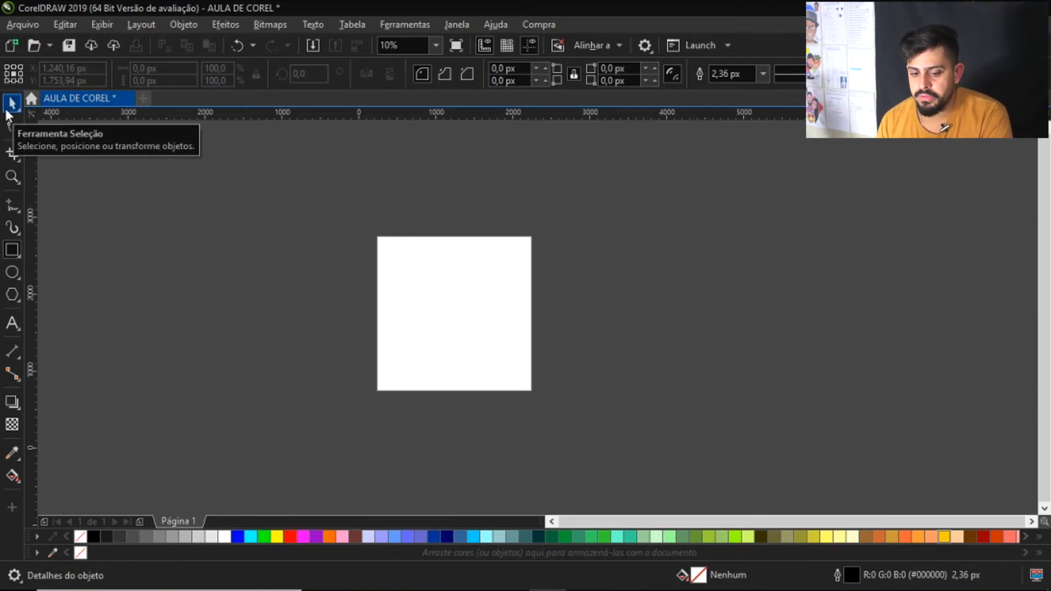
# Examine the variants grouped under the selection, shape and crop tools
pyautogui.click(5, 205)
pyautogui.click(12, 103)
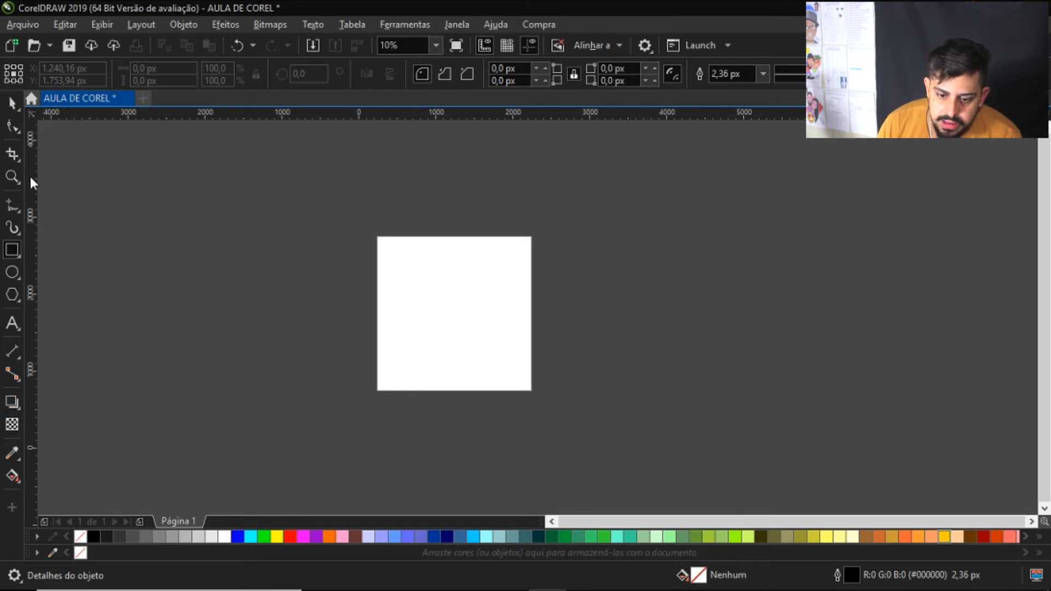
pyautogui.click(18, 134)
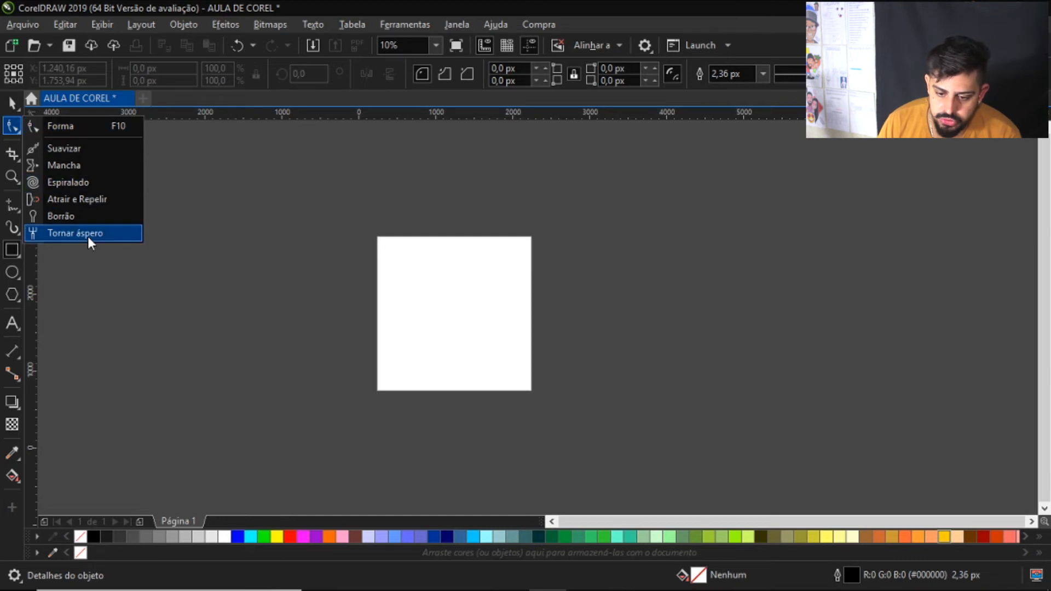
pyautogui.click(18, 159)
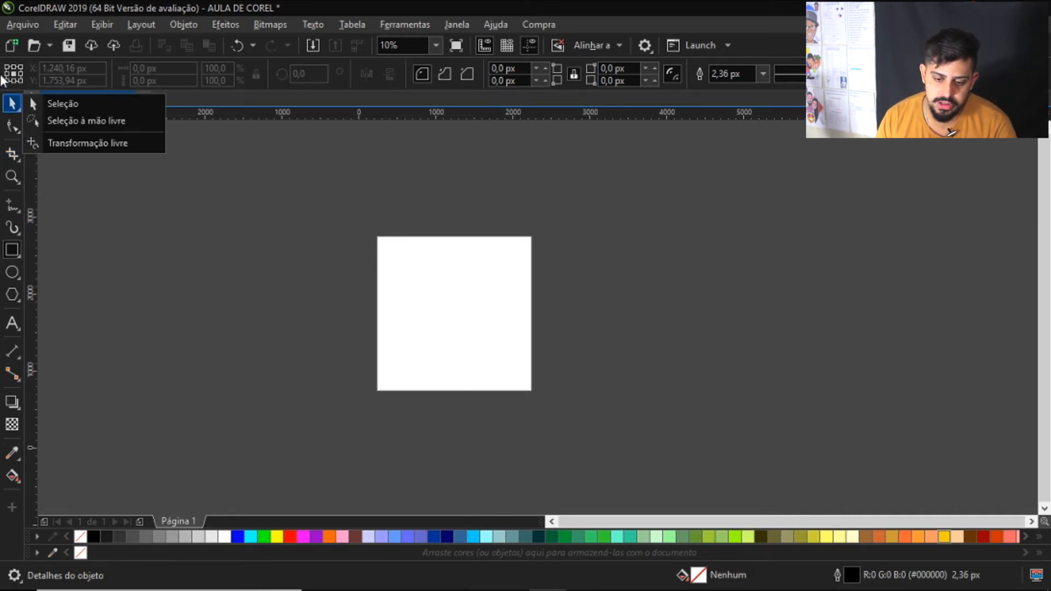
pyautogui.moveTo(15, 157)
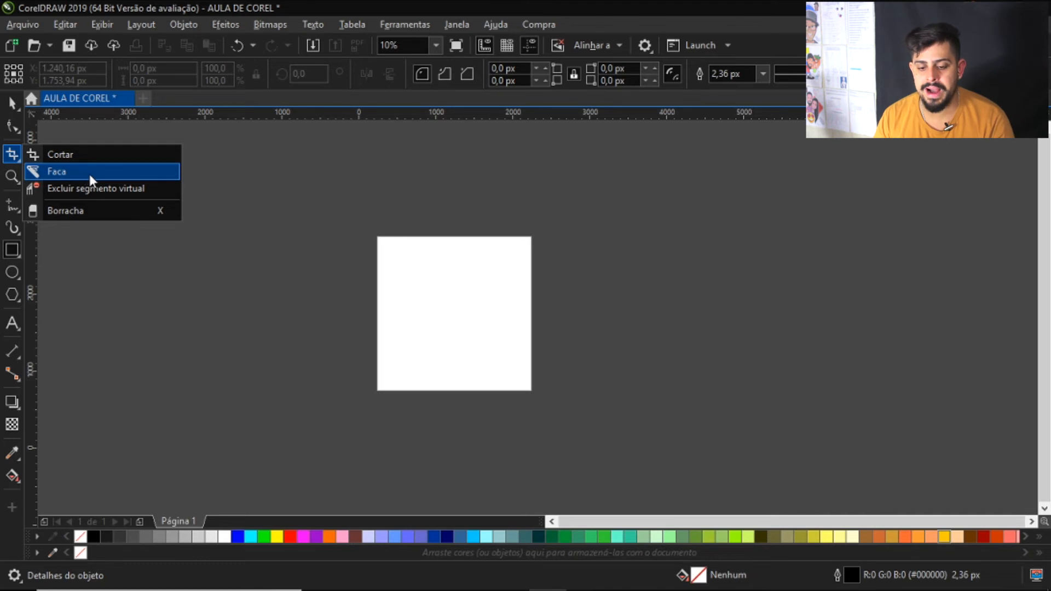
pyautogui.click(19, 182)
pyautogui.click(18, 159)
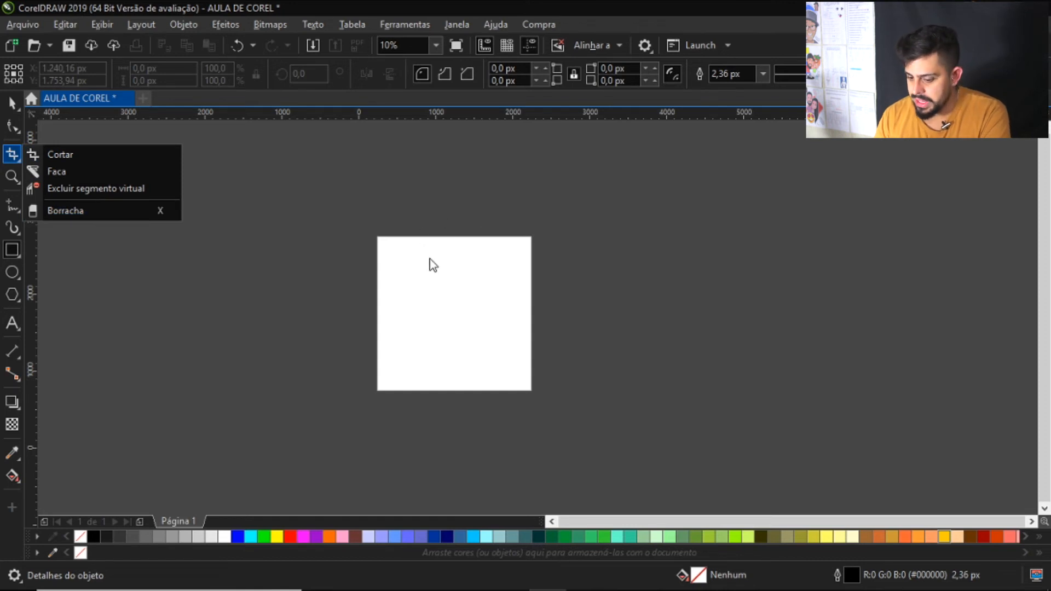
pyautogui.click(185, 536)
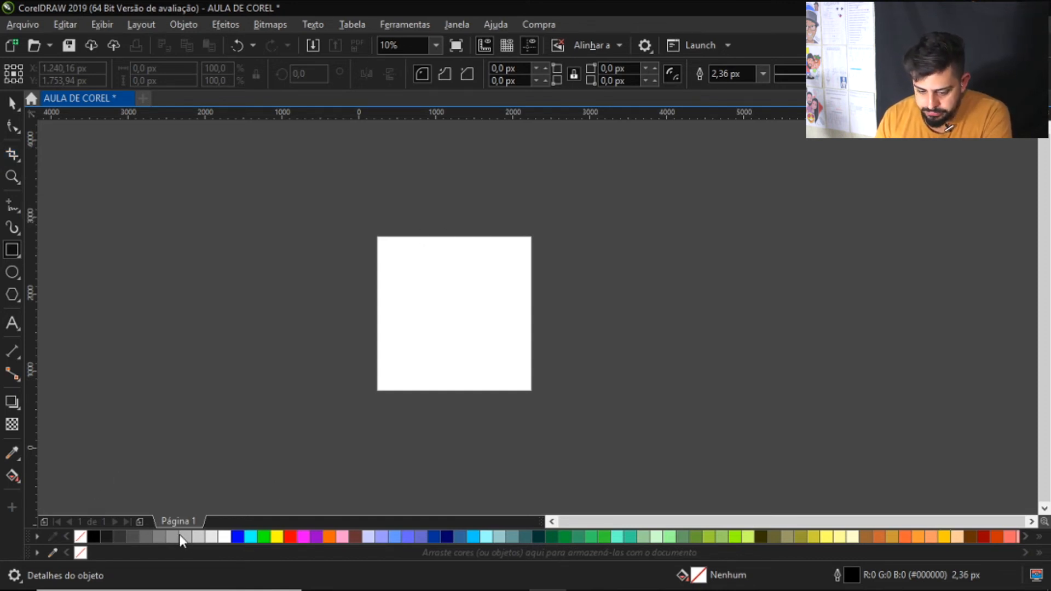
pyautogui.click(639, 183)
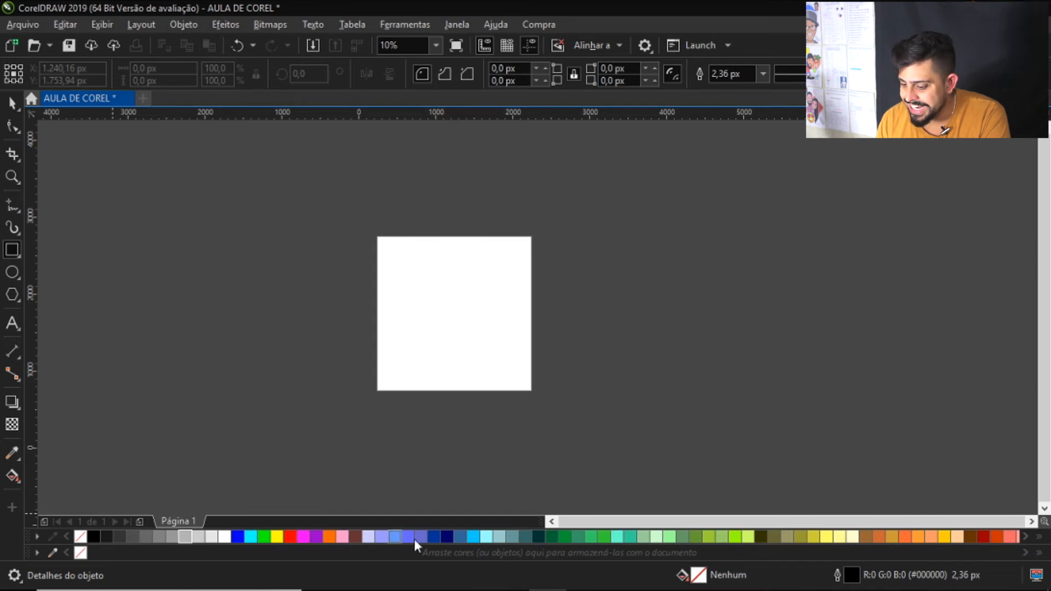
# Browse the further colours of the colour palette up to its end
pyautogui.click(1025, 537)
pyautogui.click(1026, 539)
pyautogui.click(1026, 538)
pyautogui.click(1026, 538)
pyautogui.click(1025, 539)
pyautogui.click(1026, 538)
pyautogui.click(1025, 538)
pyautogui.click(1026, 538)
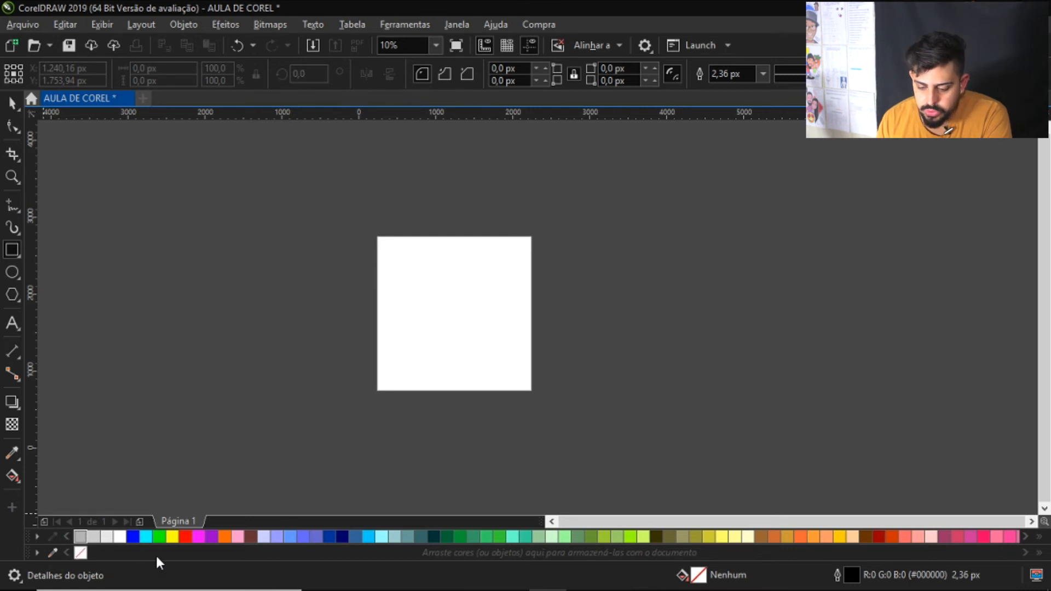
# Draw a circle about 1140 px in diameter to the right of the page and fill it with red
pyautogui.click(13, 274)
pyautogui.moveTo(680, 326); pyautogui.dragTo(701, 371)
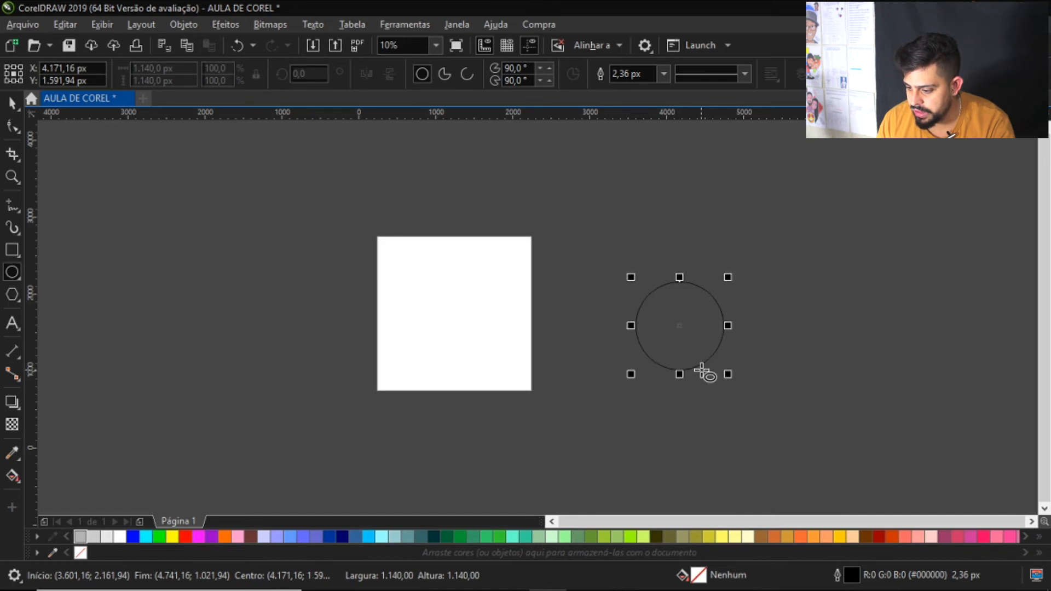
pyautogui.scroll(4, 681, 329)
pyautogui.scroll(-4, 699, 335)
pyautogui.scroll(2, 699, 336)
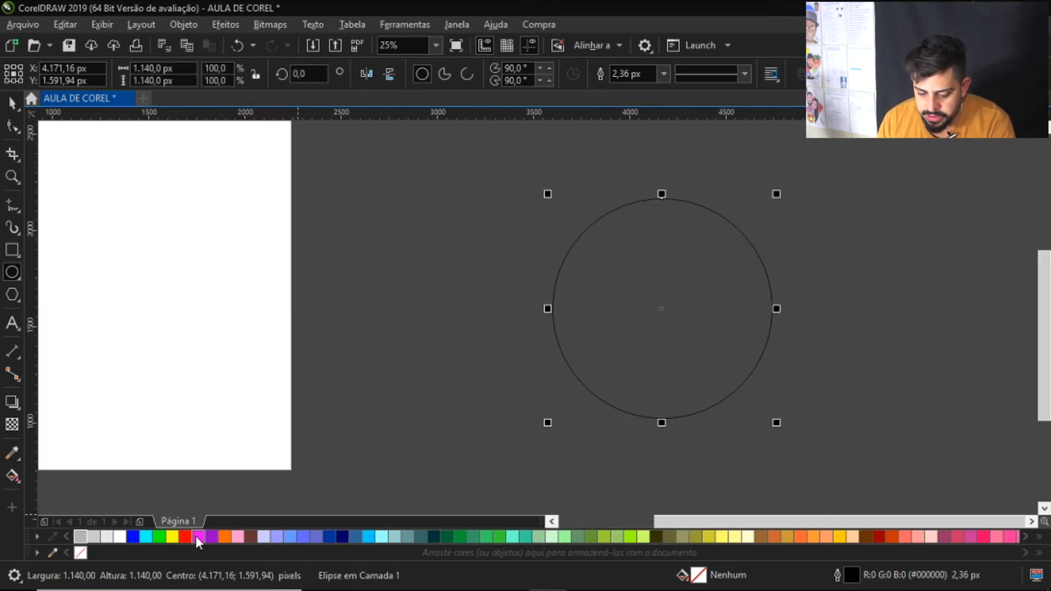
pyautogui.click(185, 536)
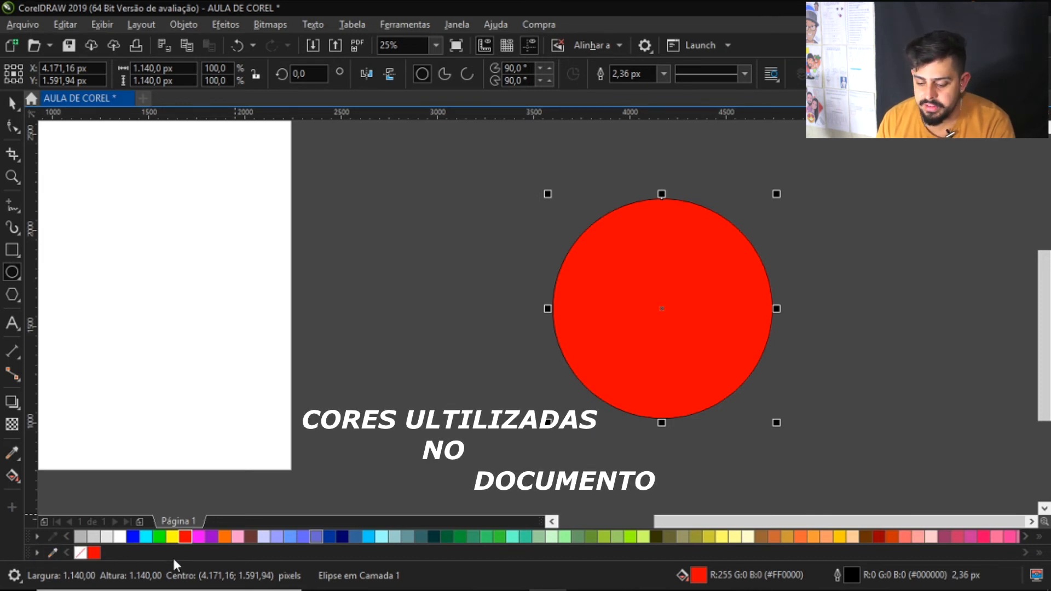
# Delete the red circle and return to the selection tool
pyautogui.scroll(-3, 602, 348)
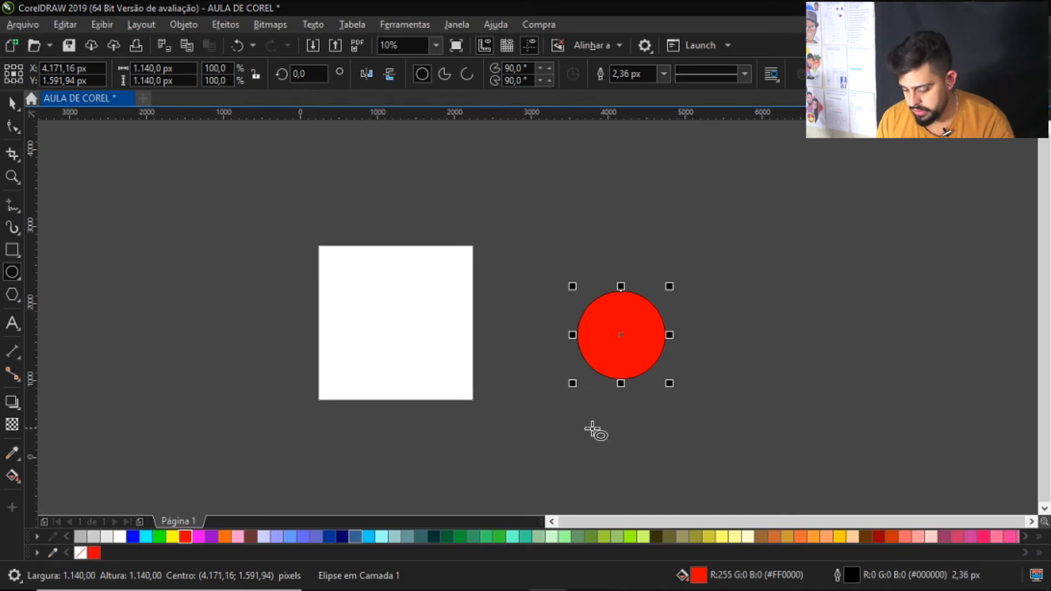
pyautogui.press('Delete')
pyautogui.press('space')
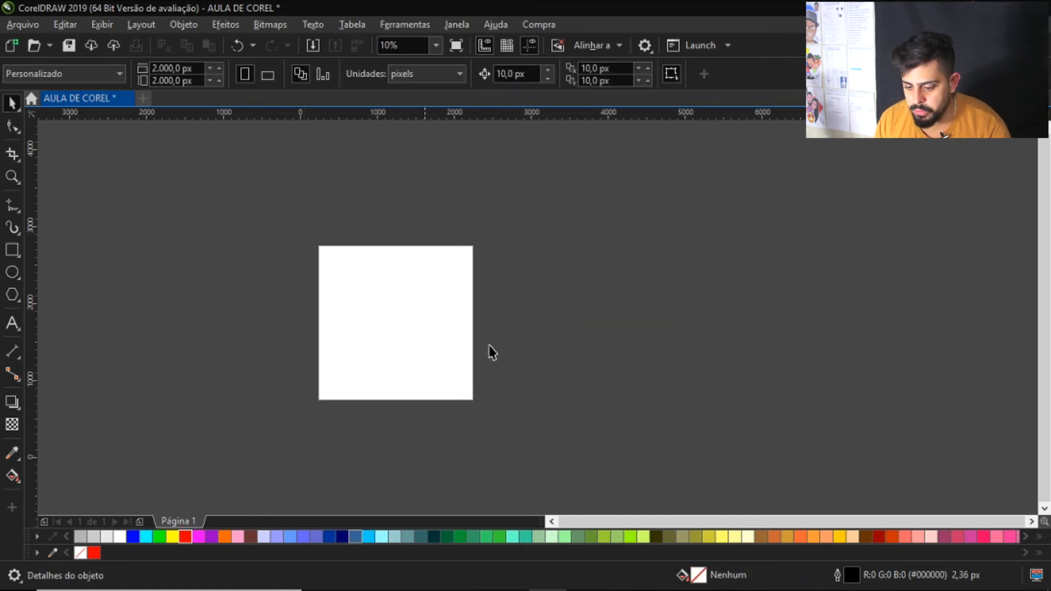
pyautogui.scroll(-5, 564, 353)
pyautogui.scroll(5, 528, 352)
pyautogui.scroll(-1, 389, 404)
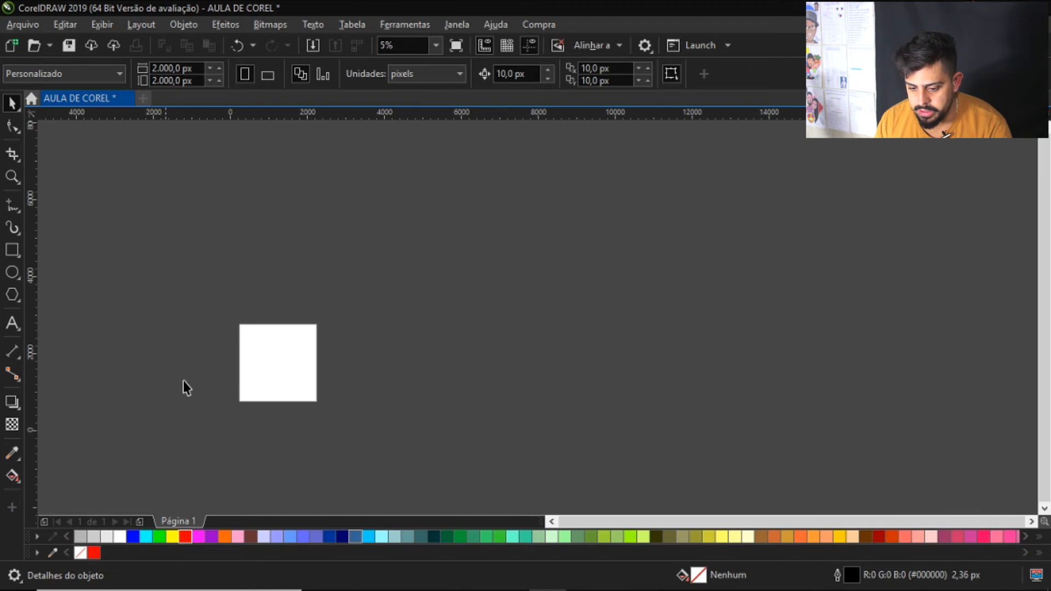
pyautogui.scroll(1, 183, 387)
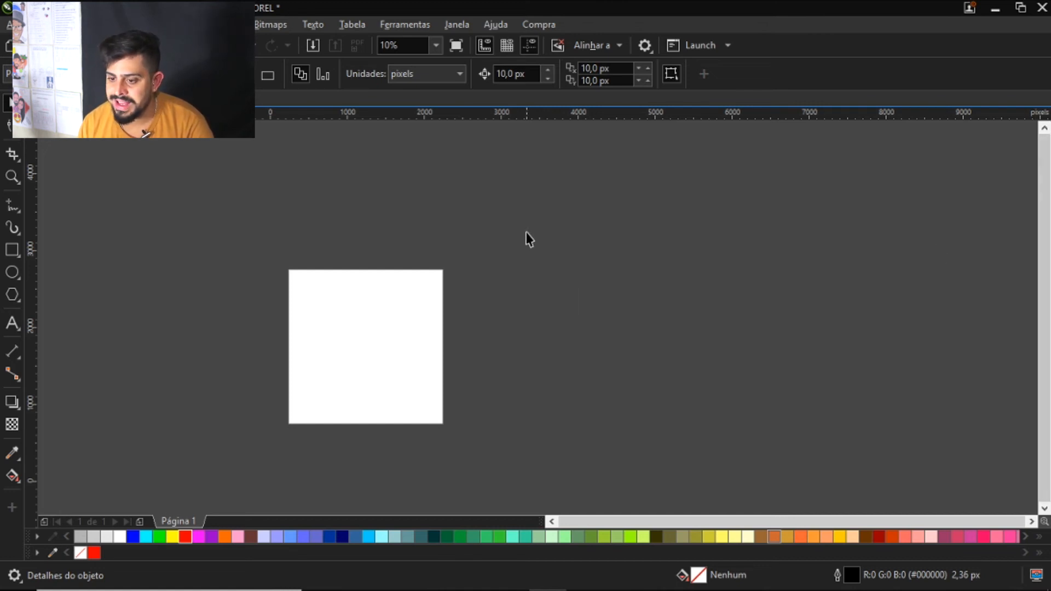
# Open the Objetos docker
pyautogui.click(455, 27)
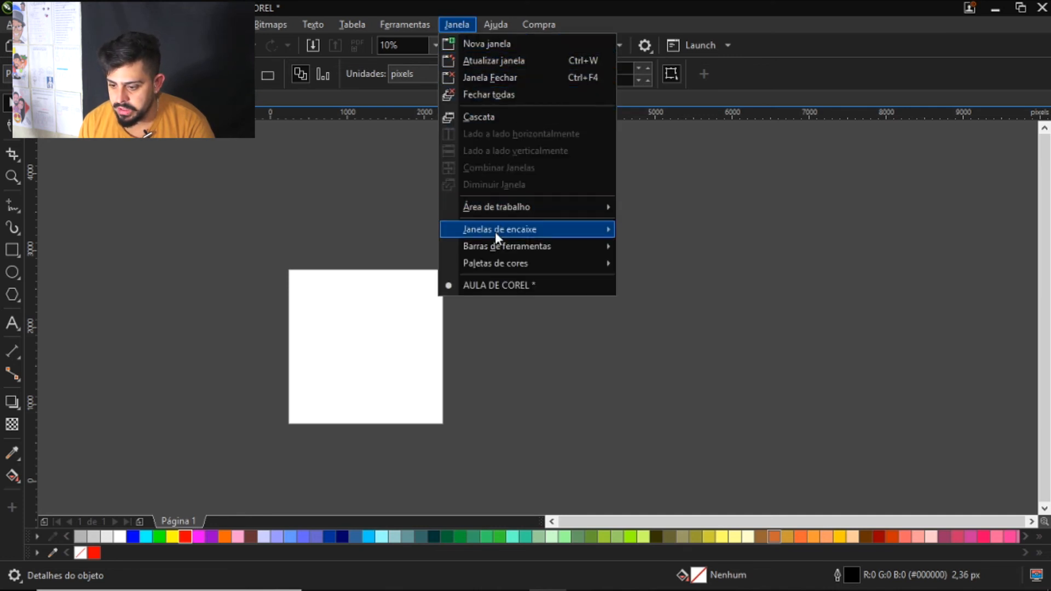
pyautogui.moveTo(494, 231)
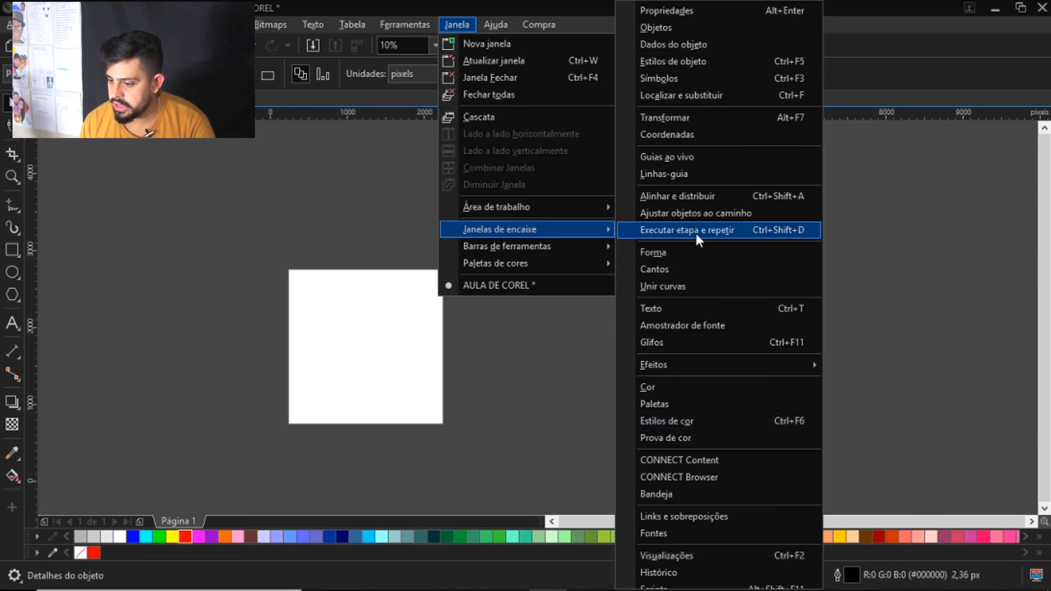
pyautogui.click(679, 28)
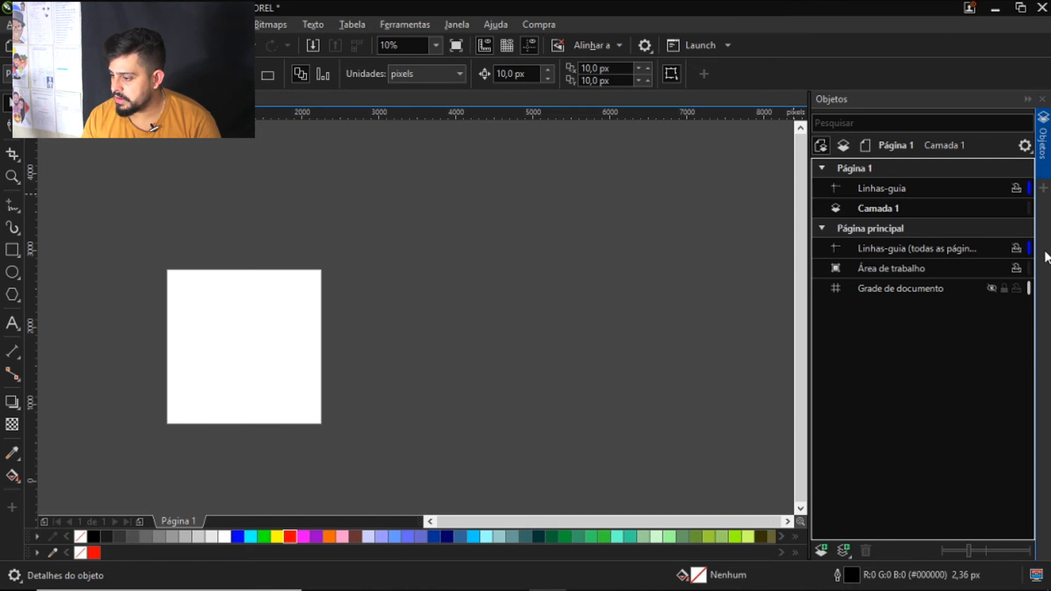
# Collapse and re-expand the Objetos docker, and finally close it
pyautogui.click(1043, 144)
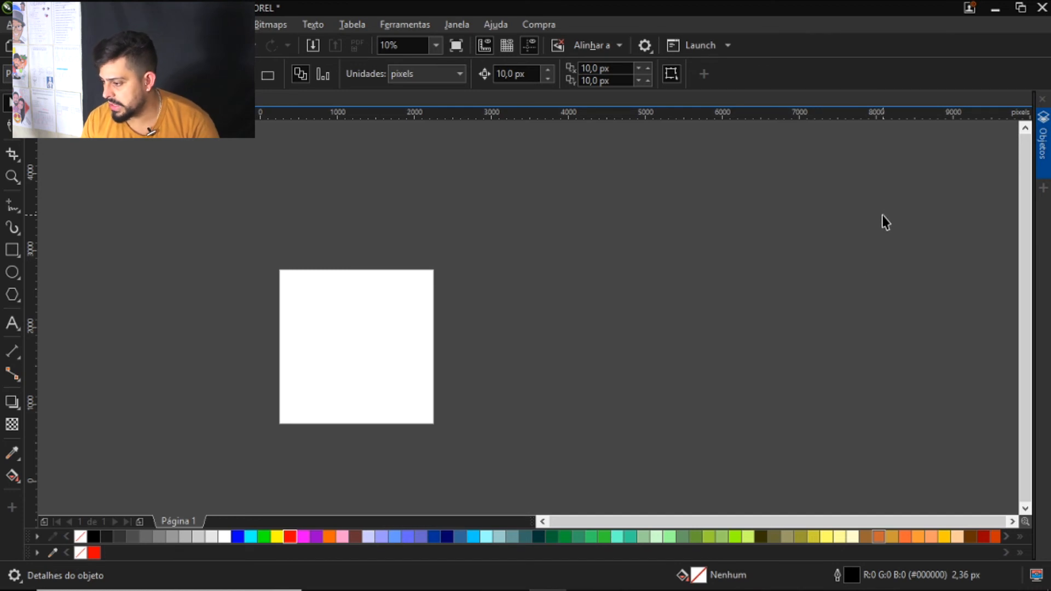
pyautogui.click(1042, 153)
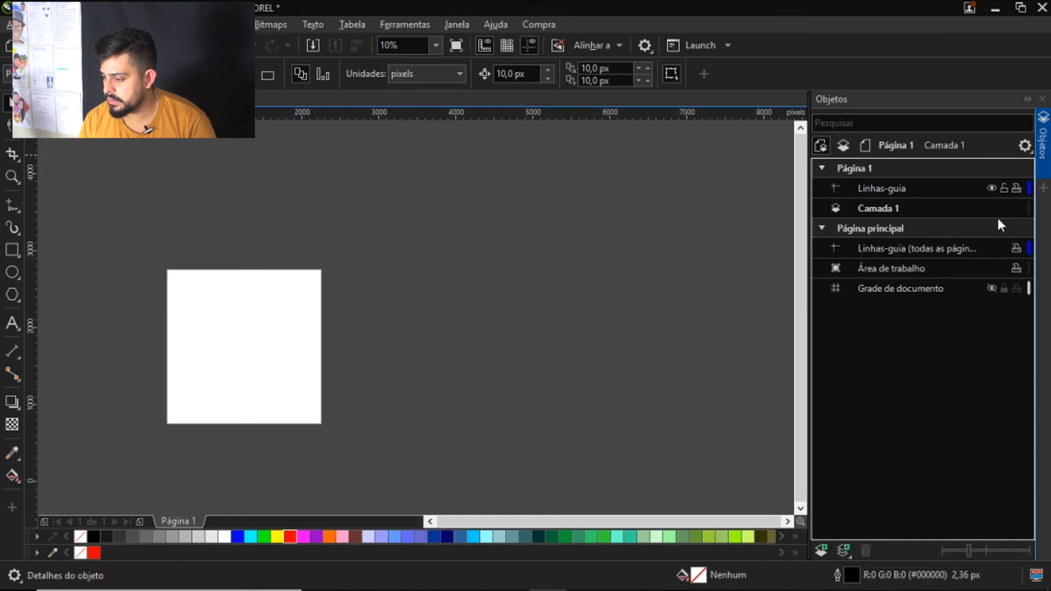
pyautogui.click(1044, 140)
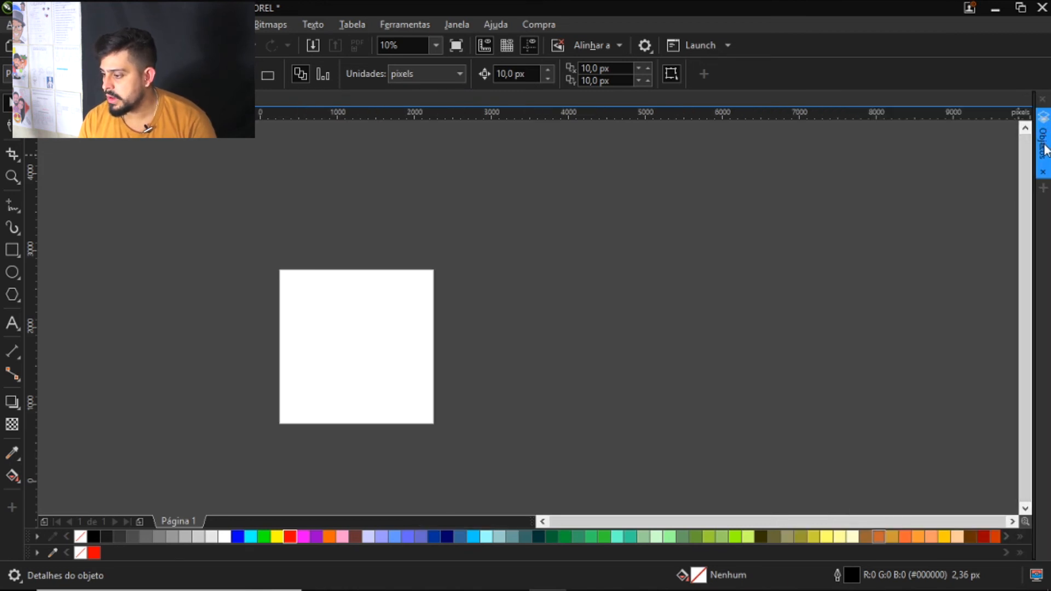
pyautogui.click(1043, 175)
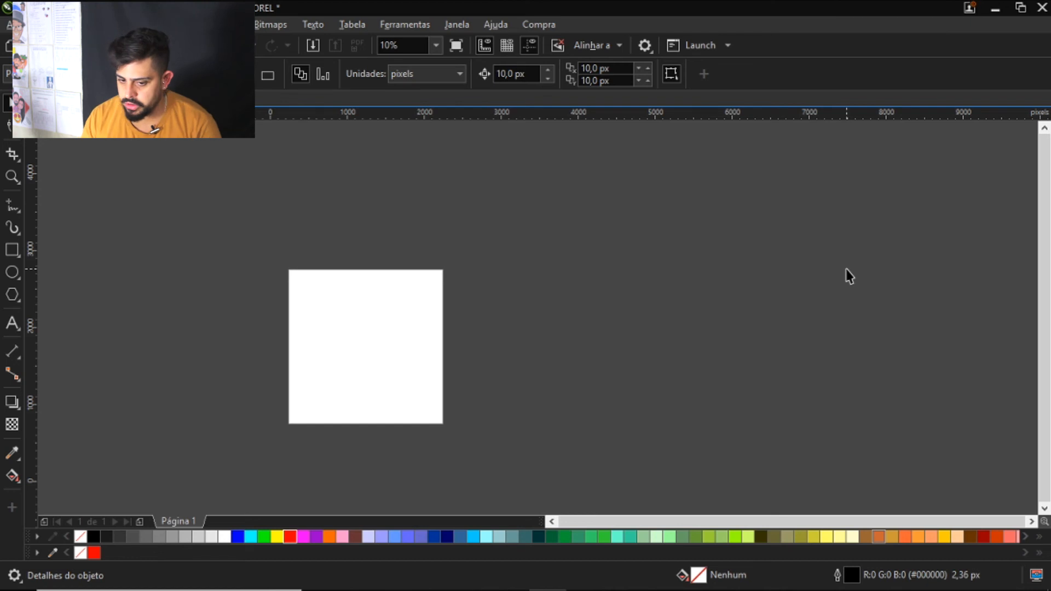
pyautogui.scroll(-2, 368, 374)
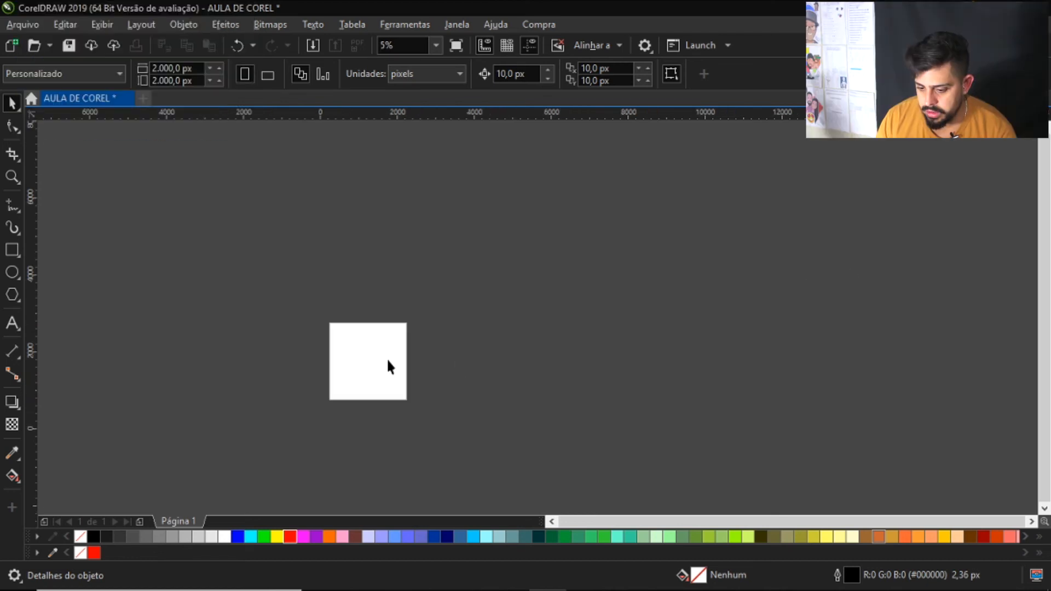
pyautogui.scroll(4, 307, 353)
pyautogui.scroll(-2, 490, 211)
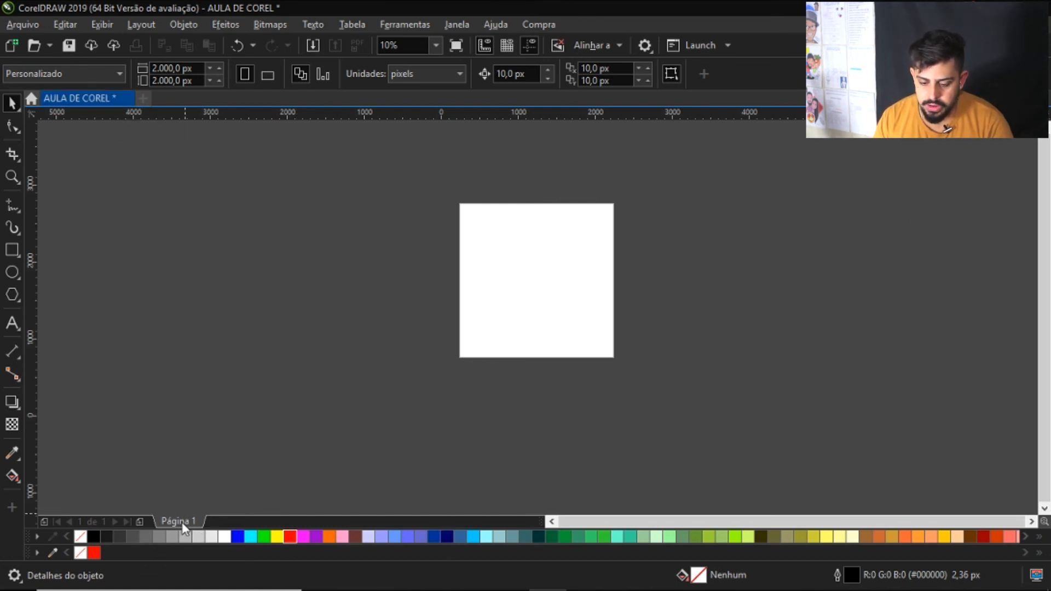
# Insert a second page after Página 1 and go back to Página 1
pyautogui.click(139, 522)
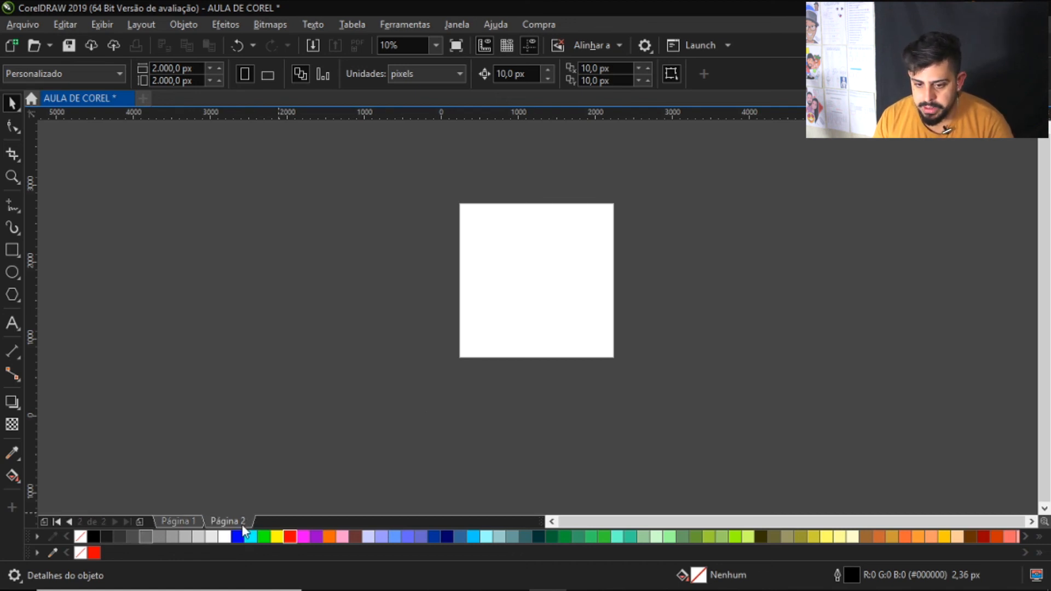
pyautogui.click(177, 521)
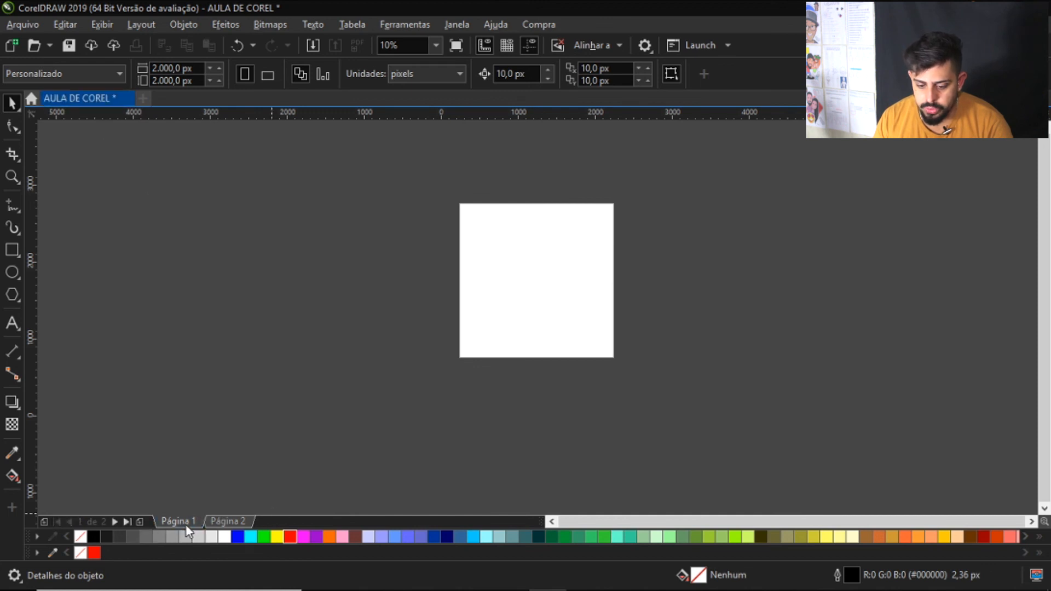
# Delete Página 2 from the document
pyautogui.click(228, 520)
pyautogui.rightClick(227, 520)
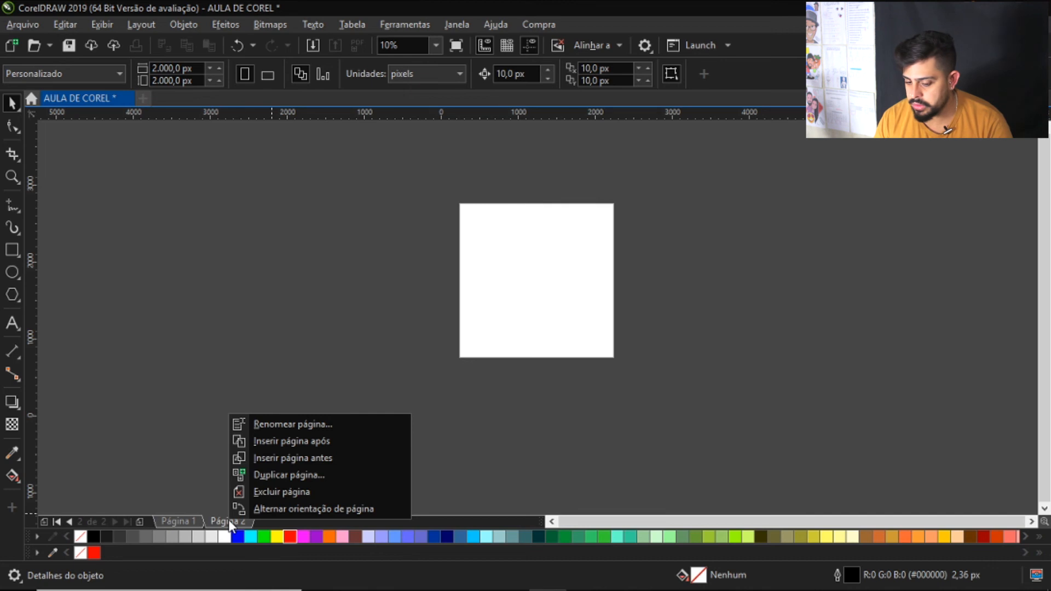
pyautogui.click(303, 492)
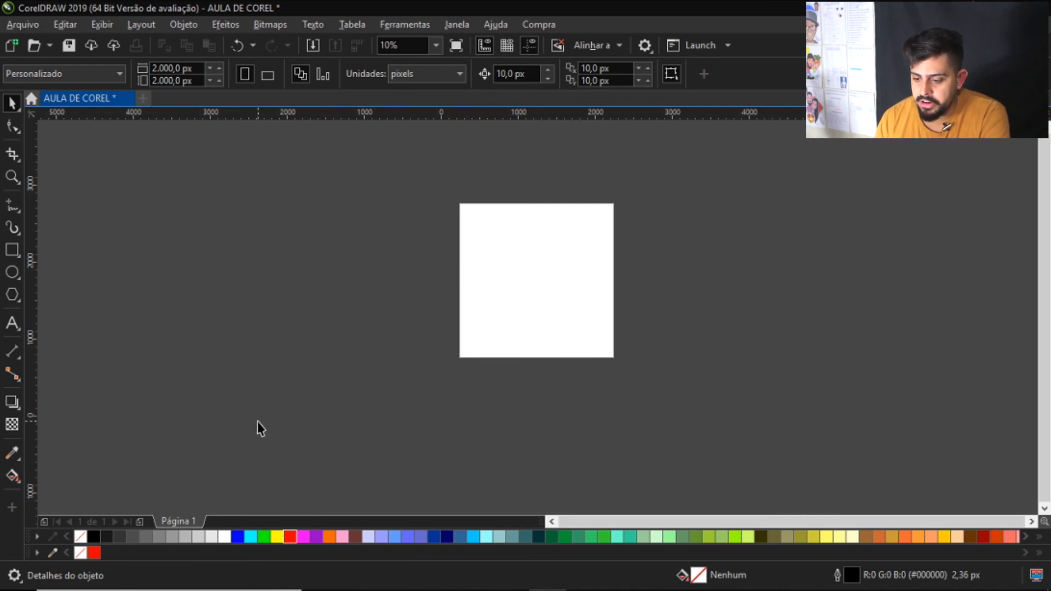
pyautogui.scroll(2, 529, 259)
pyautogui.scroll(-2, 530, 272)
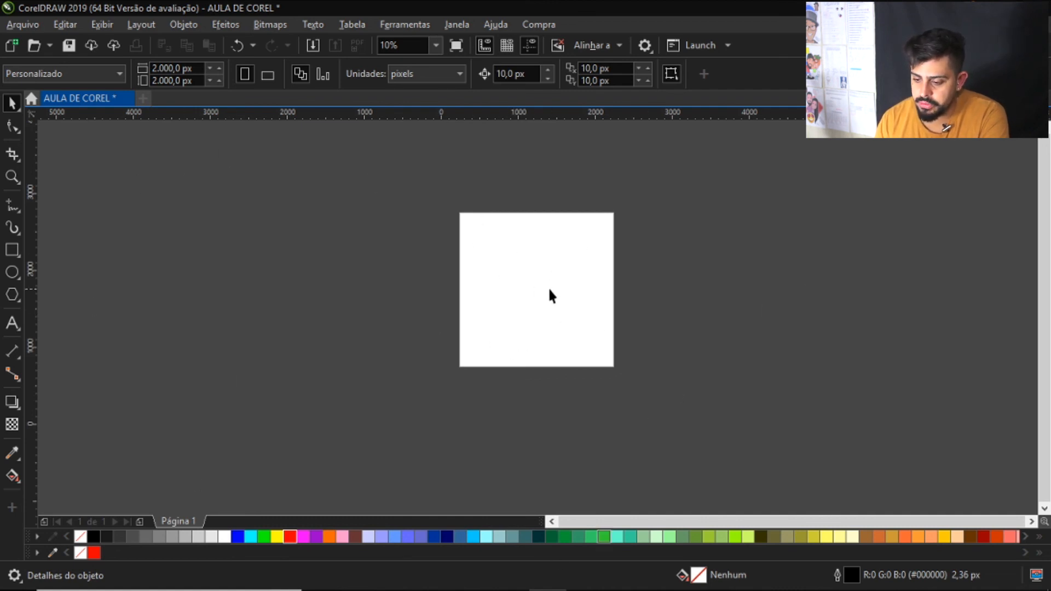
pyautogui.scroll(2, 531, 281)
pyautogui.scroll(-2, 531, 281)
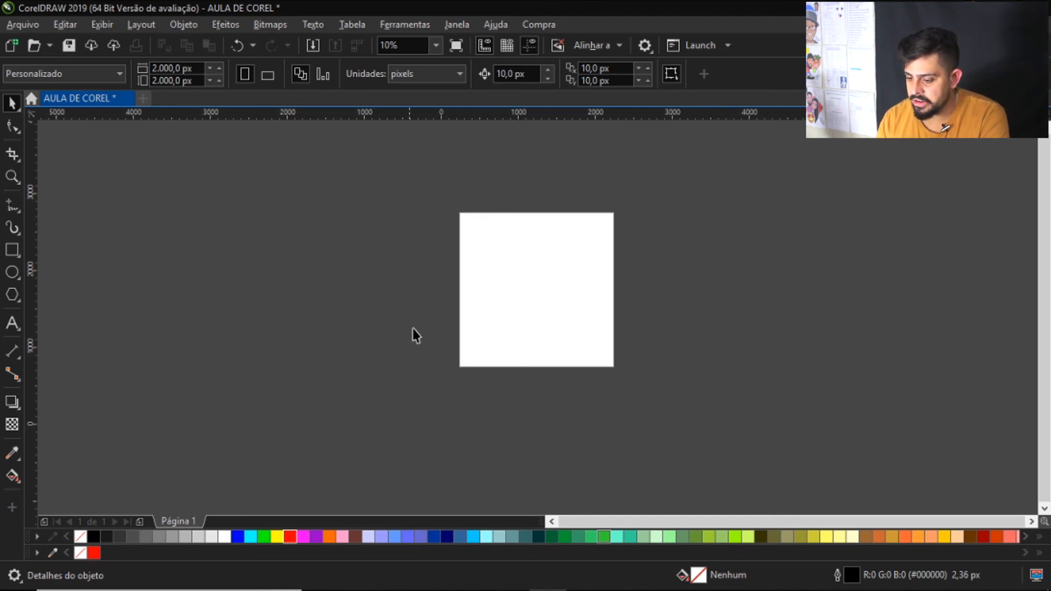
pyautogui.scroll(-1, 515, 289)
pyautogui.scroll(1, 515, 275)
pyautogui.scroll(-1, 497, 268)
pyautogui.scroll(1, 499, 266)
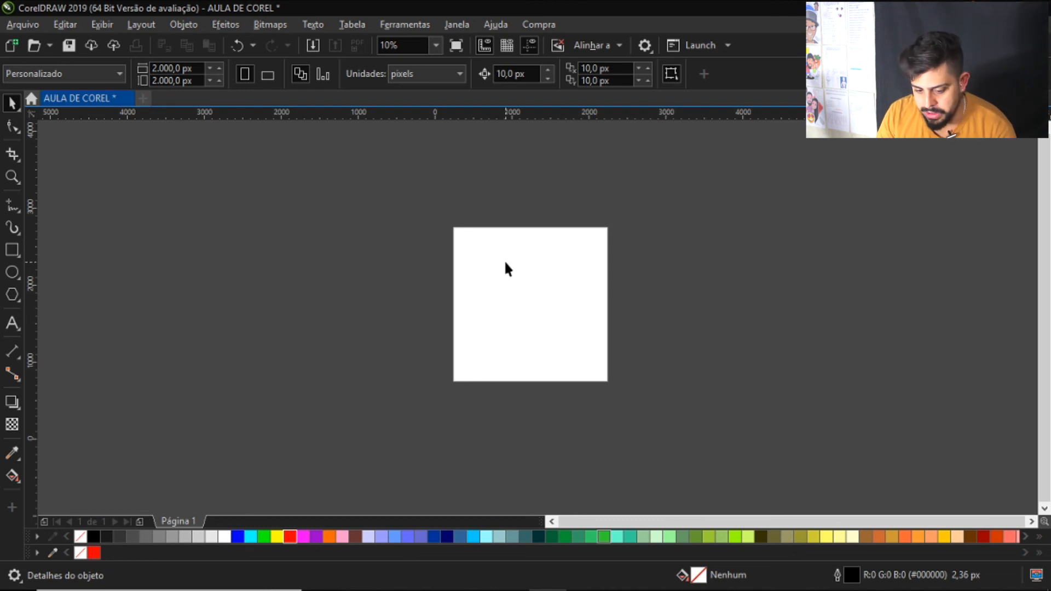